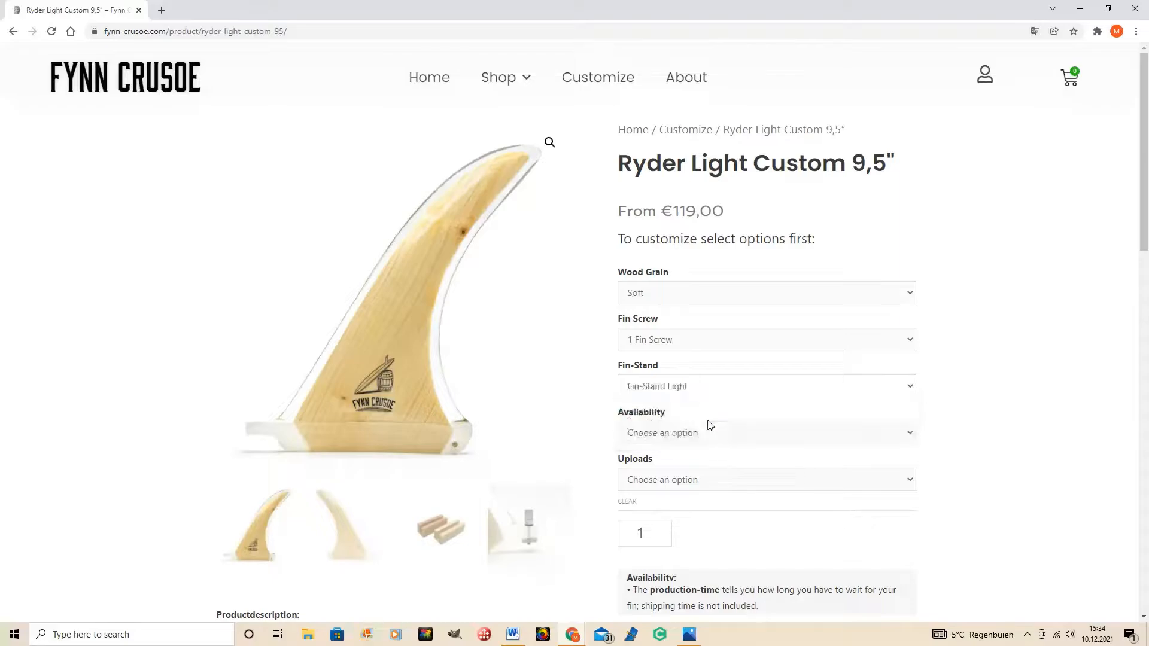
- Complete the fin options with Production-Time 1-2 Weeks availability and the no-copyright-violation upload guarantee, and open the customizer
left_click(719, 435)
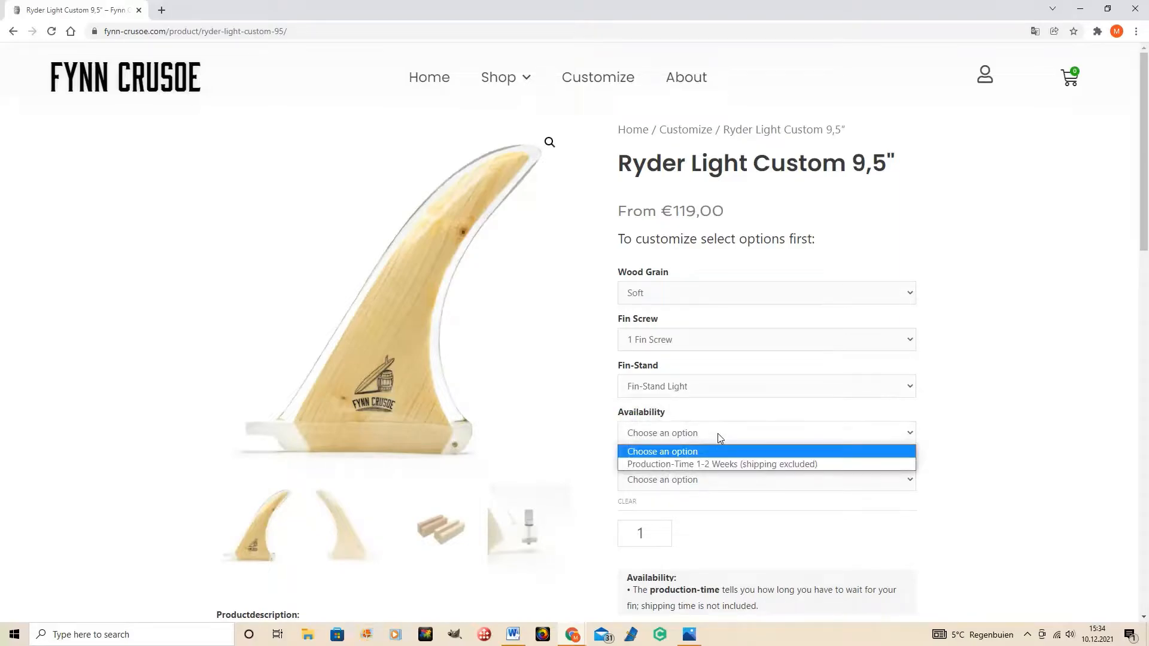
left_click(718, 464)
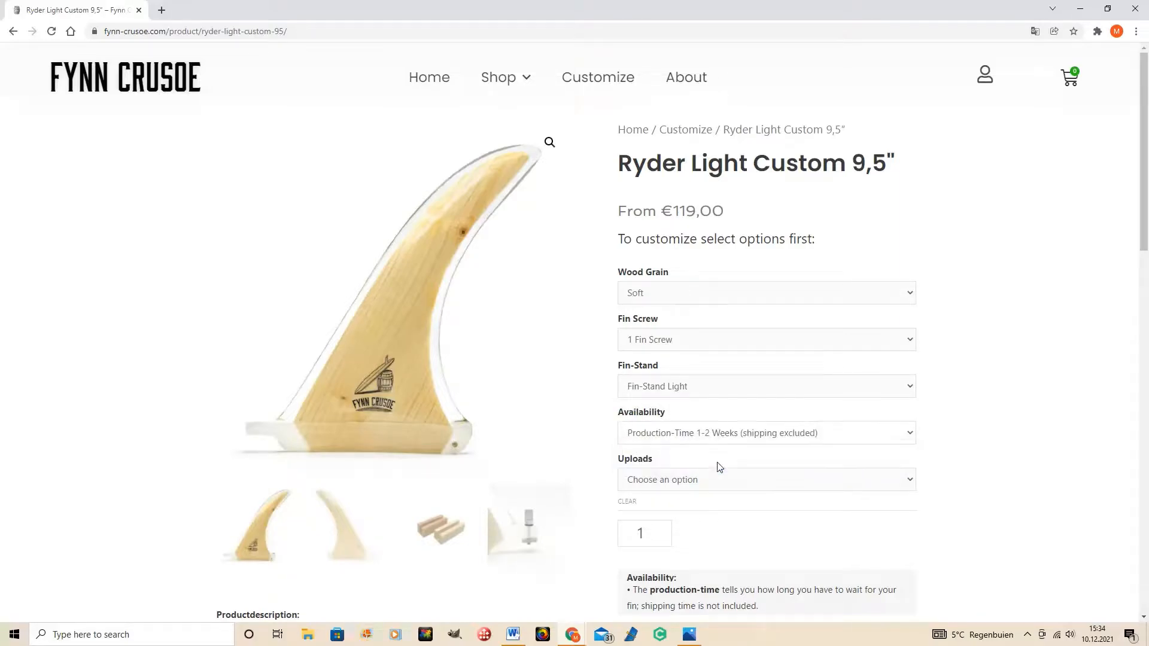
left_click(719, 481)
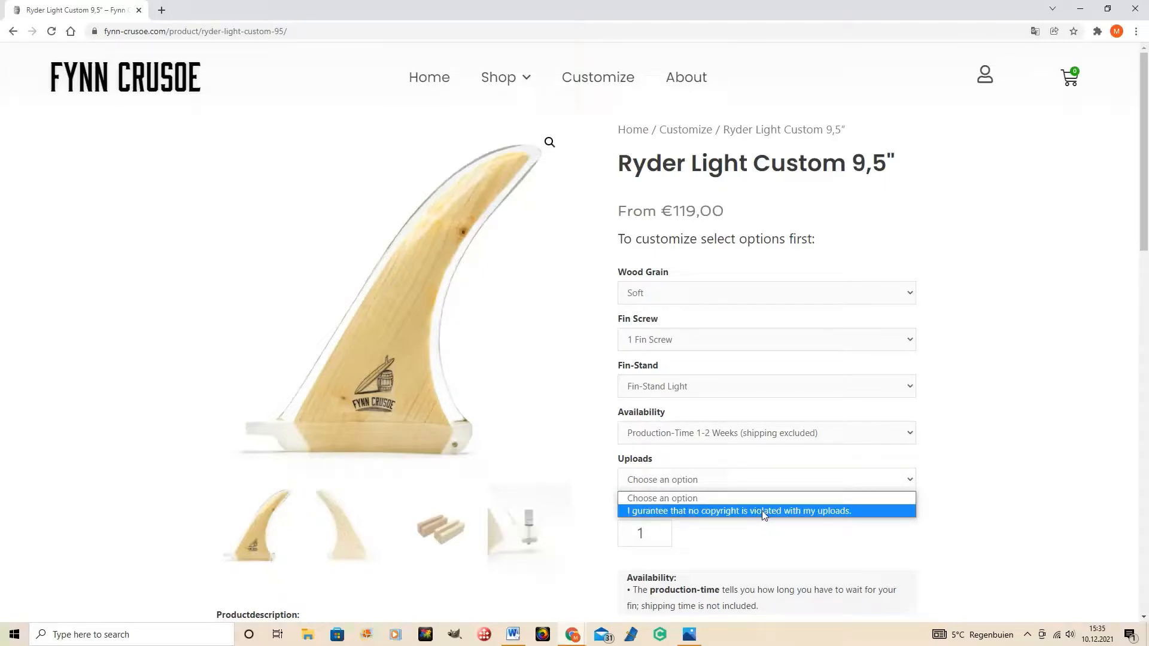
left_click(857, 517)
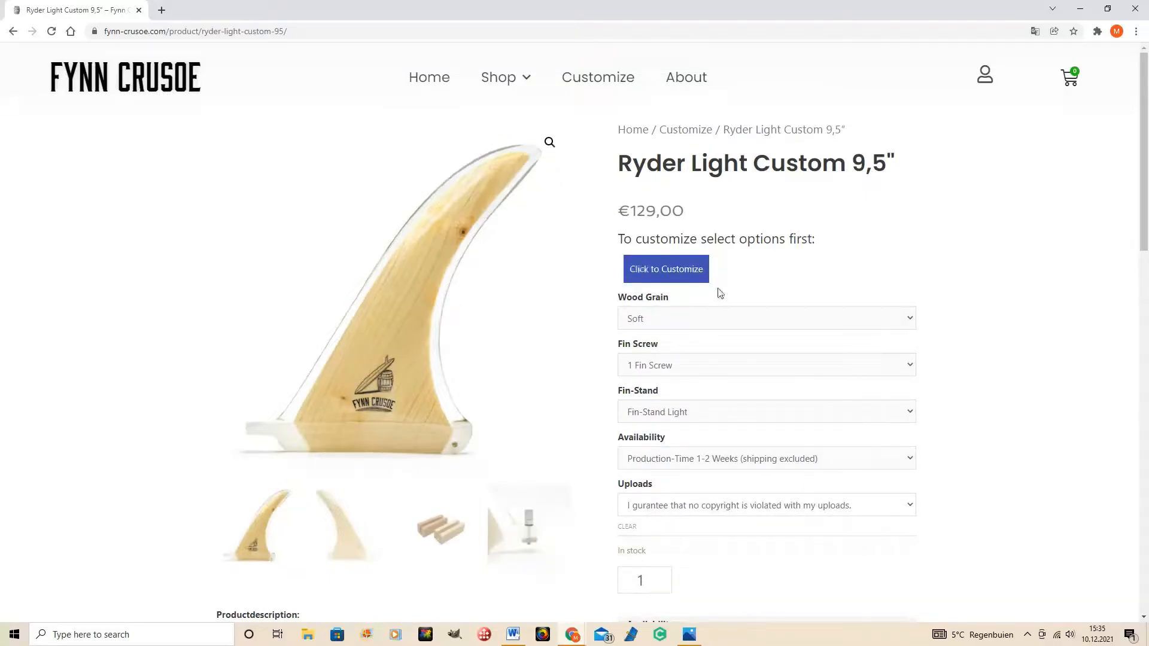
left_click(682, 276)
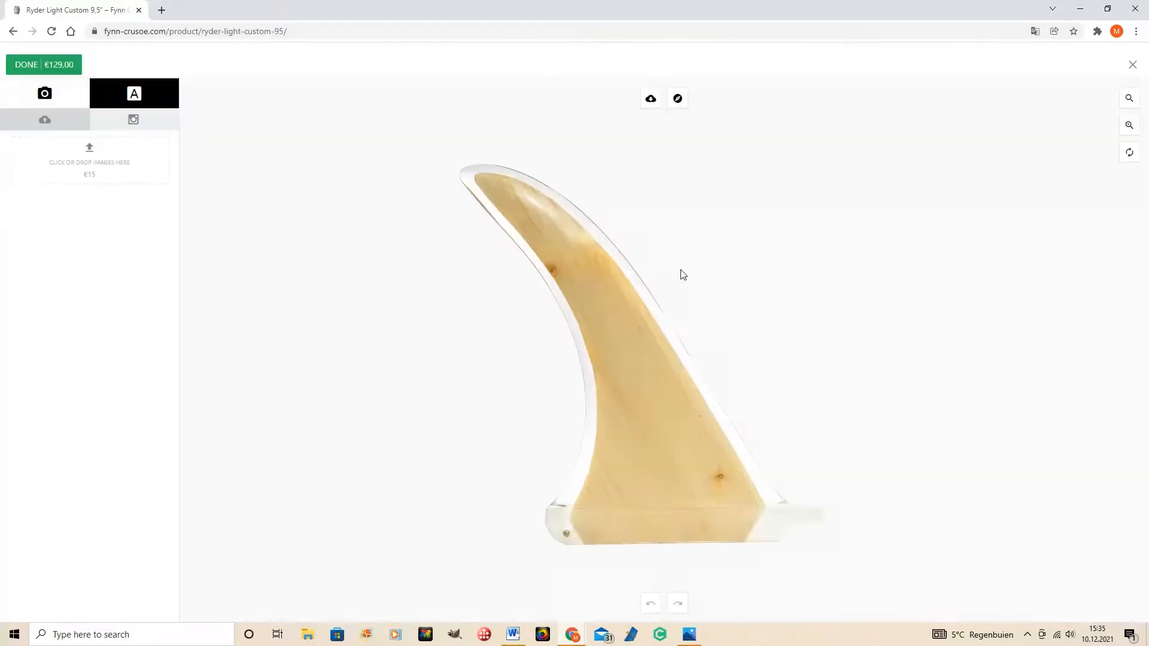
- Upload the Logo Image Woman picture from the Test Images folder to the fin design
left_click(133, 102)
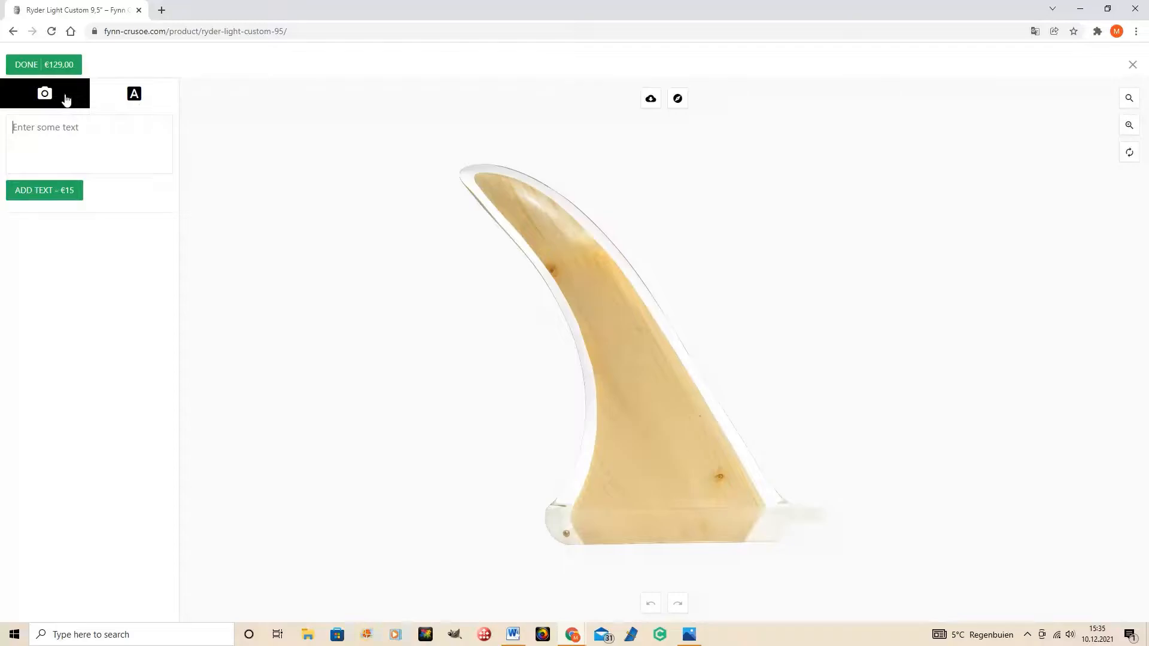
left_click(64, 100)
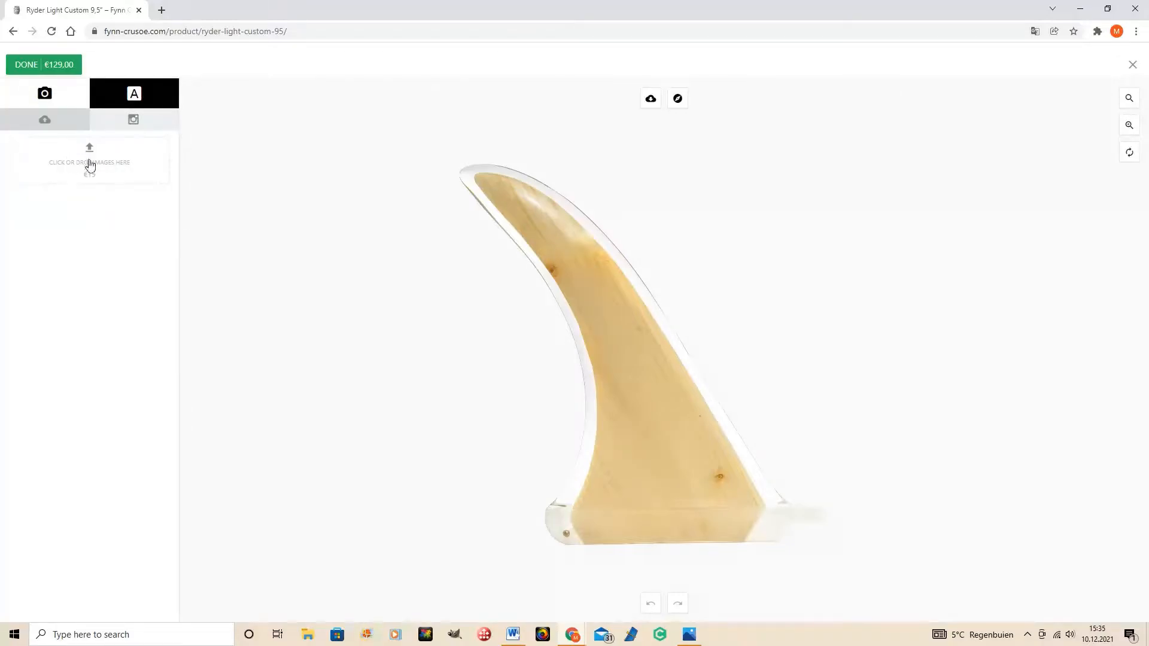
left_click(92, 163)
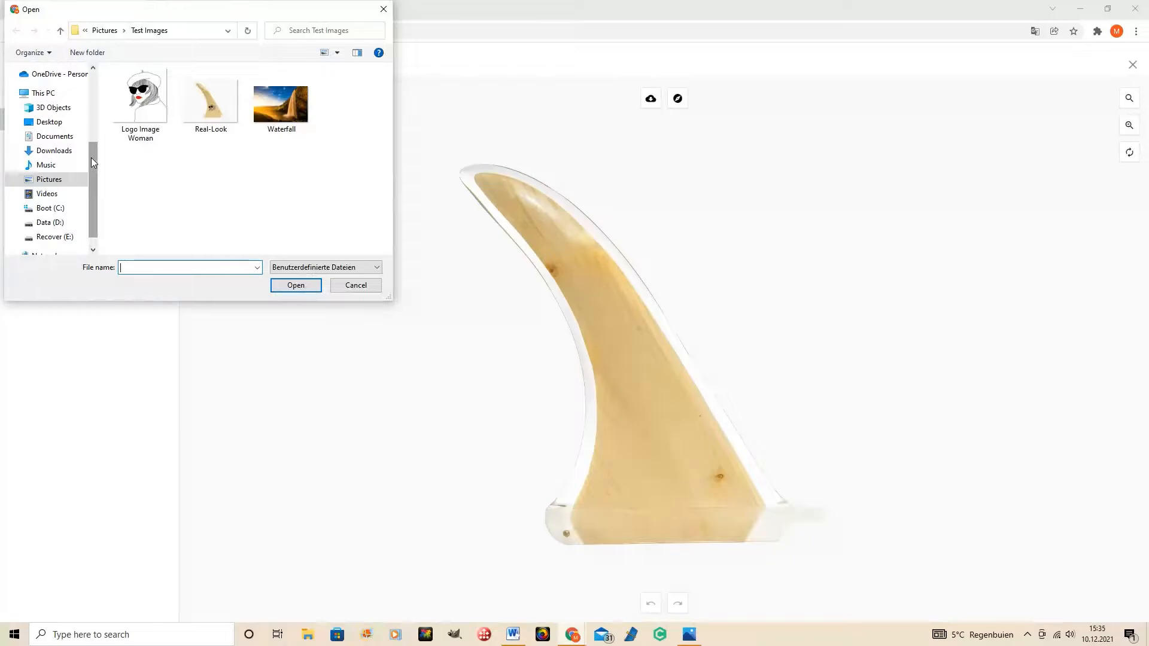
double_click(143, 117)
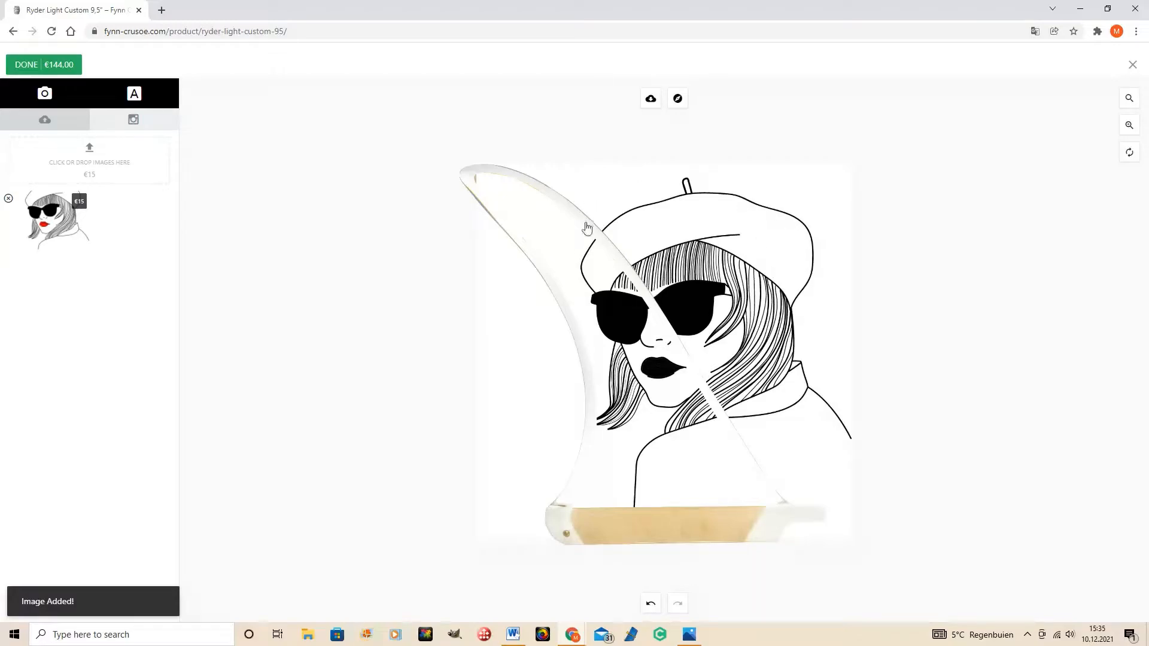
- Shrink the woman image and position it on the wide lower part of the wooden fin
left_click(696, 241)
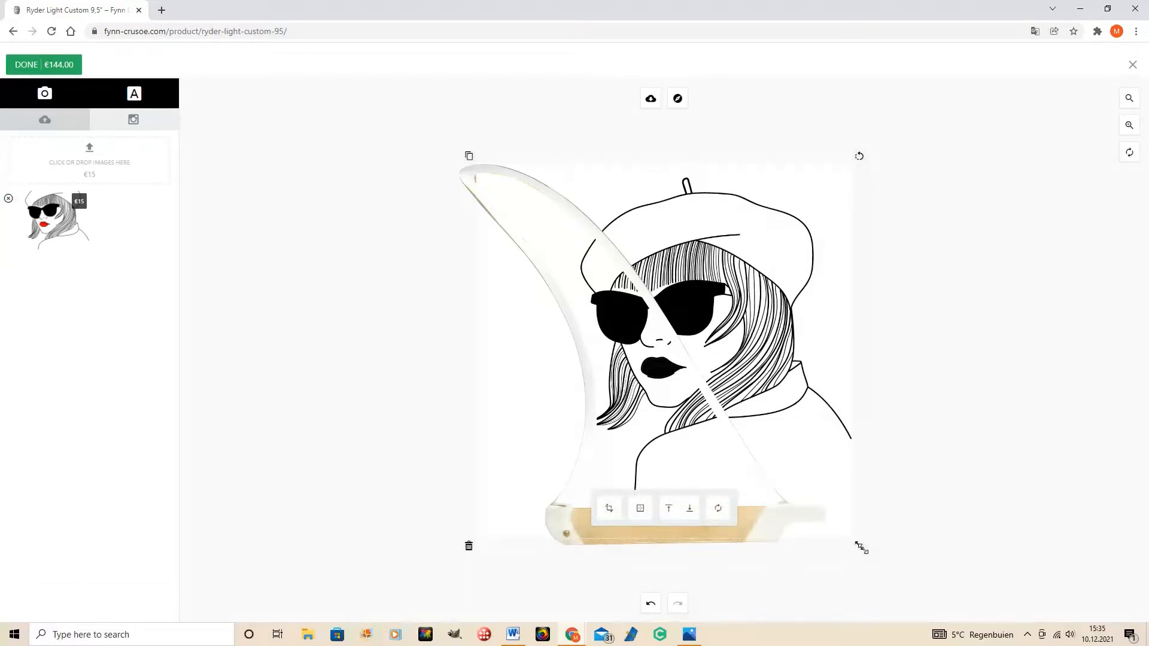
left_click_drag(861, 548, 746, 432)
left_click_drag(705, 314, 675, 389)
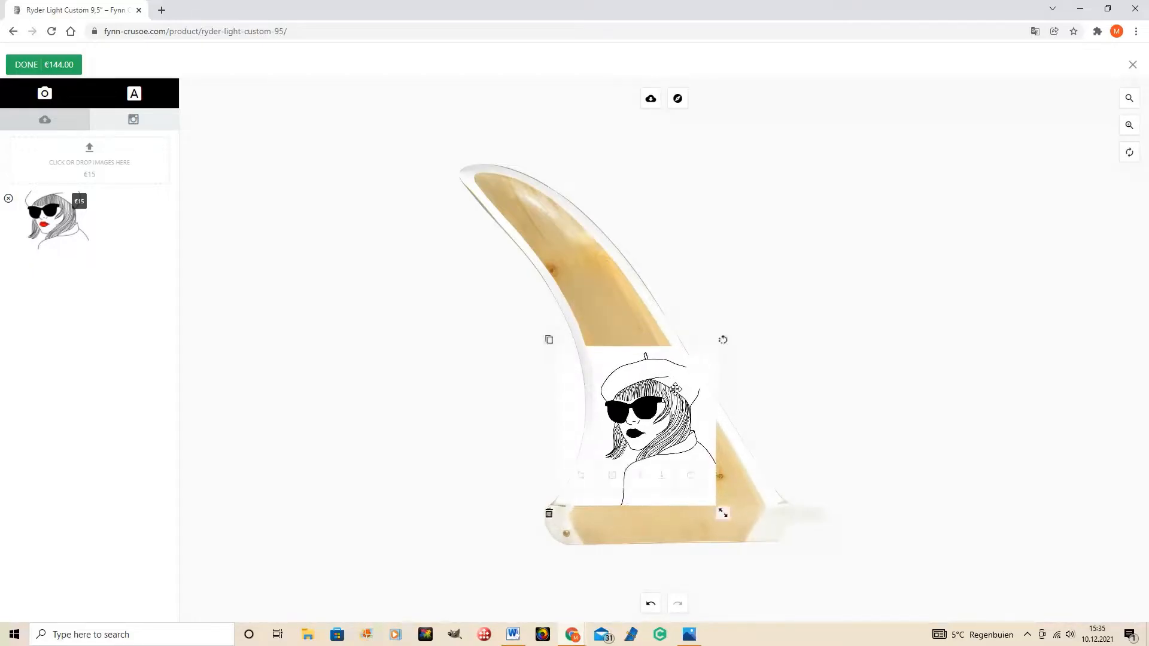
left_click_drag(723, 513, 707, 501)
mouse_move(685, 412)
left_mouse_down()
mouse_move(684, 465)
mouse_move(683, 388)
mouse_move(683, 460)
mouse_move(682, 409)
mouse_move(685, 422)
left_mouse_up()
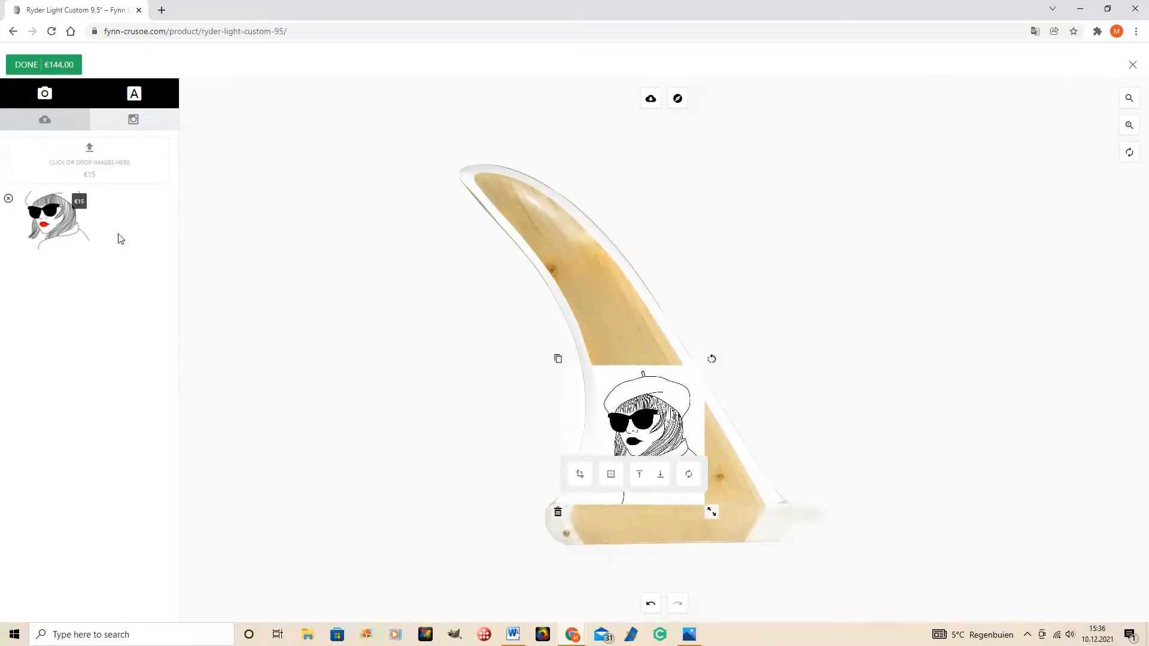
mouse_move(46, 231)
left_click_drag(711, 513, 666, 483)
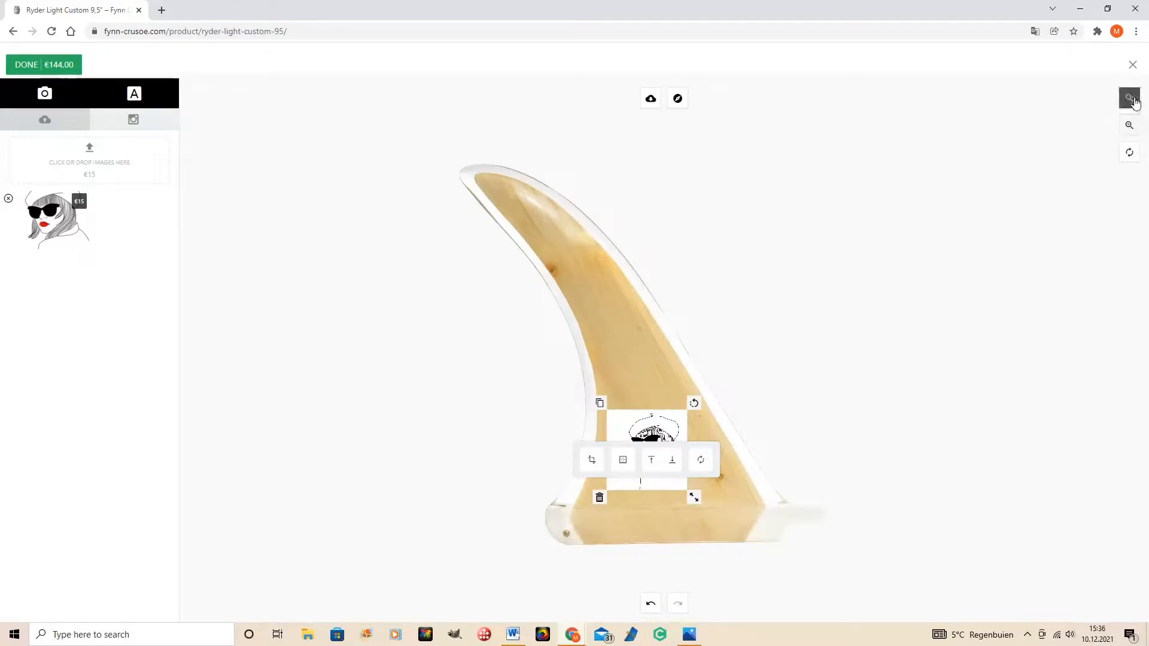
- Examine the line detail of the placed woman image at higher magnification and return to the full fin view
left_click(1129, 127)
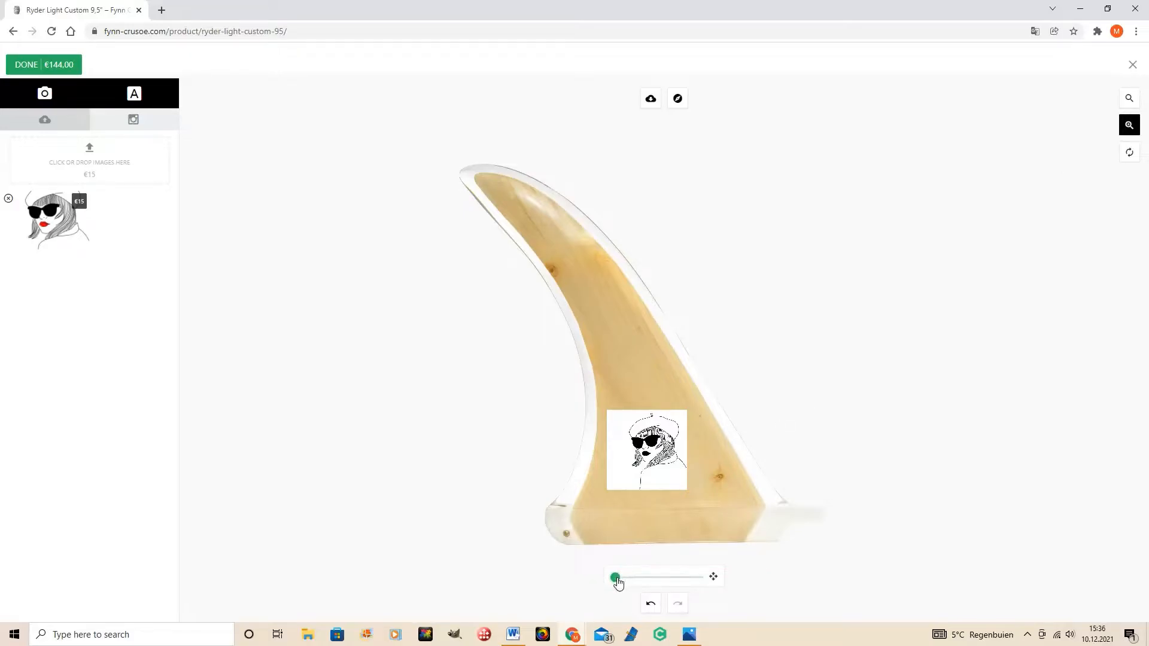
left_click_drag(620, 584, 643, 585)
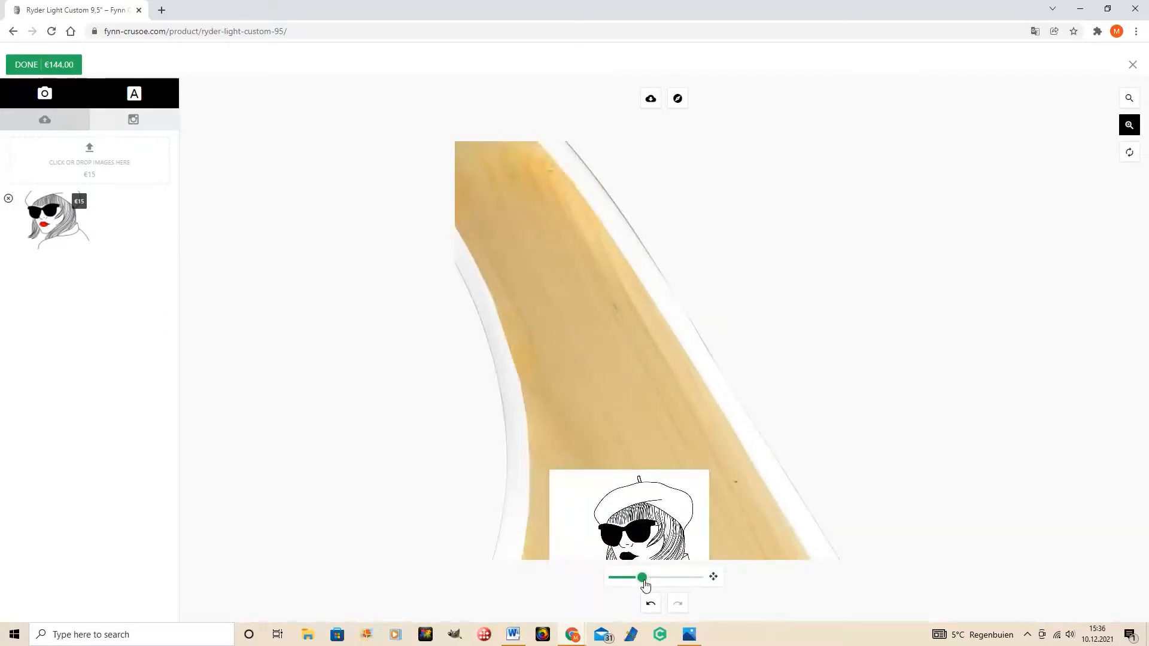
left_click_drag(645, 585, 660, 585)
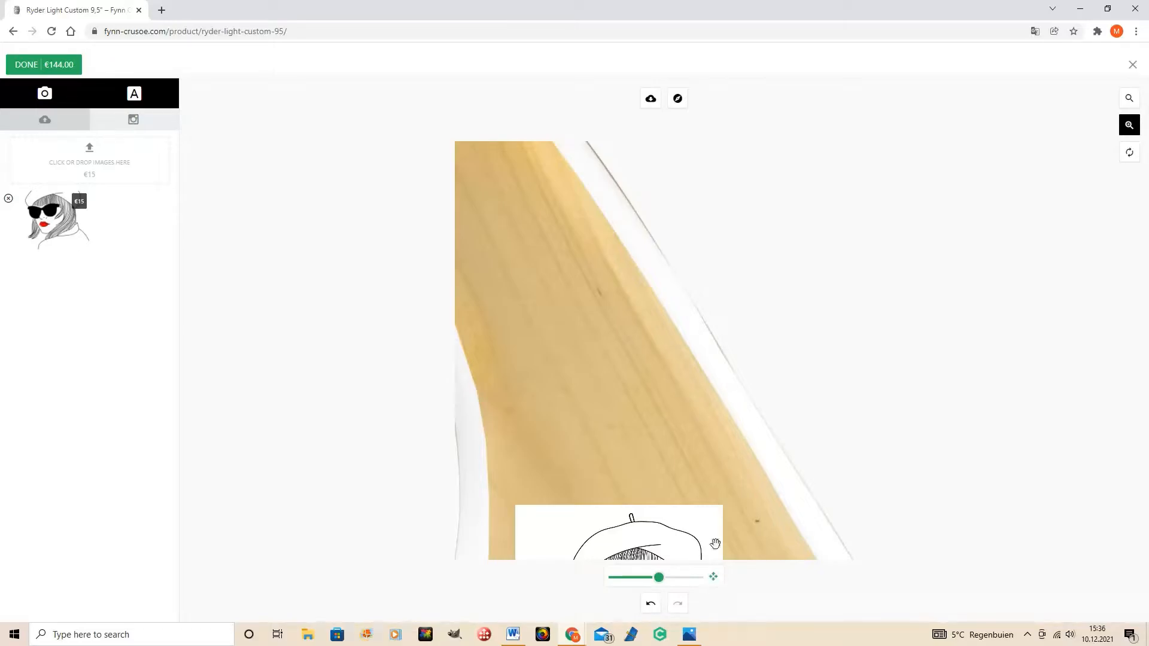
left_click_drag(702, 475, 692, 326)
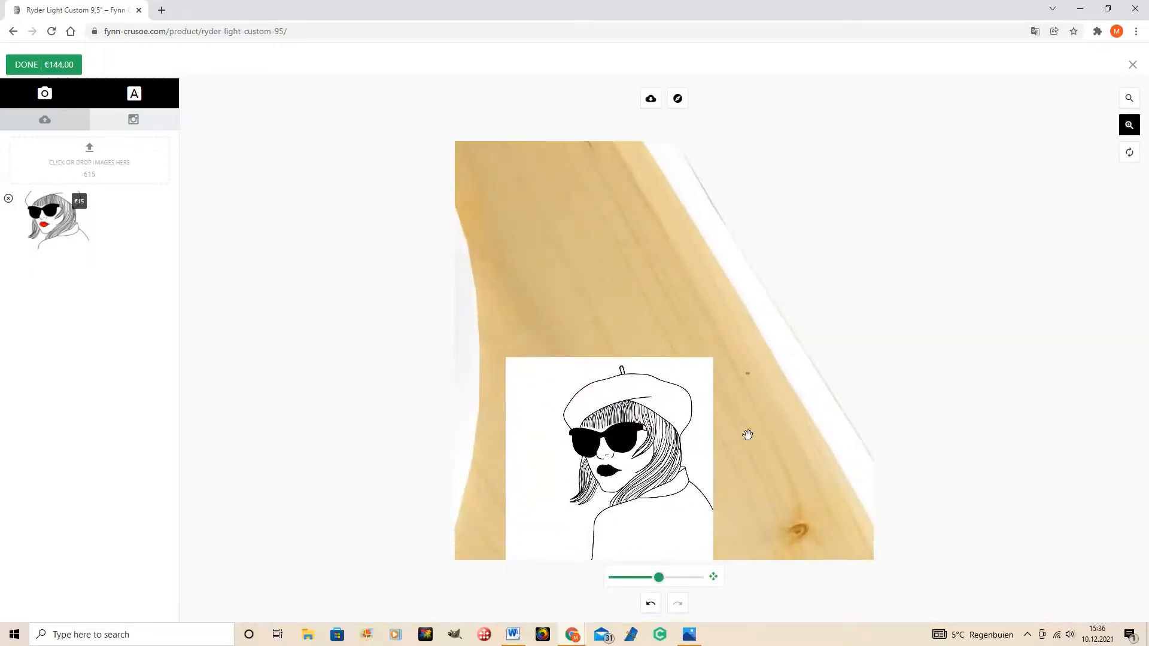
left_click_drag(749, 442, 792, 347)
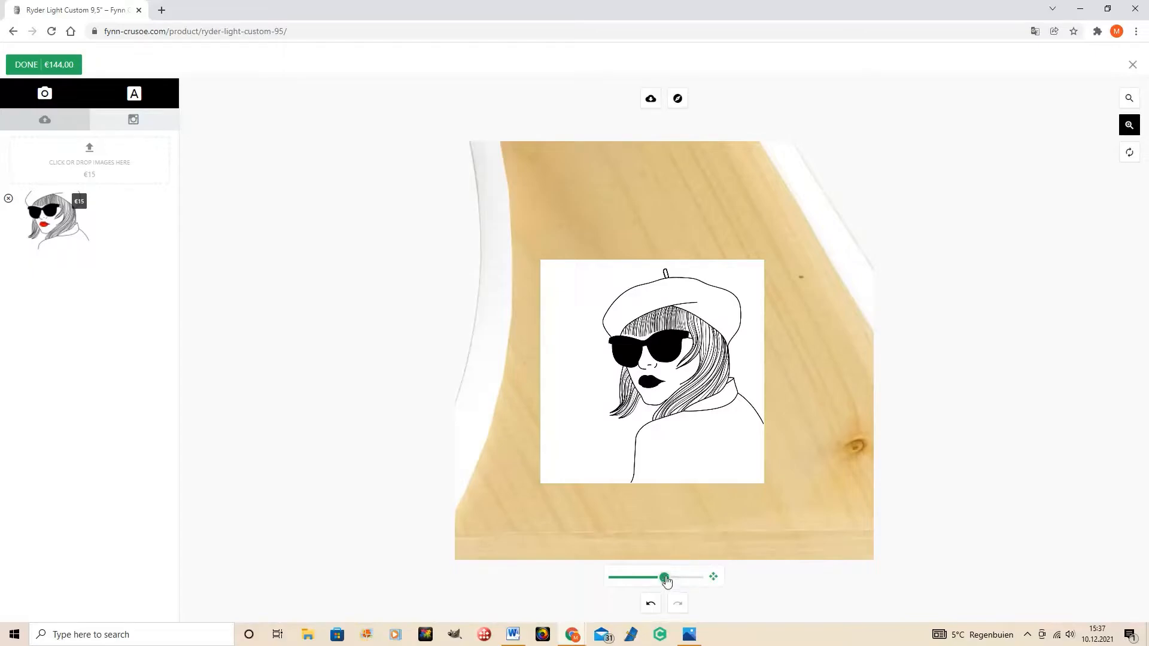
left_click_drag(666, 580, 611, 576)
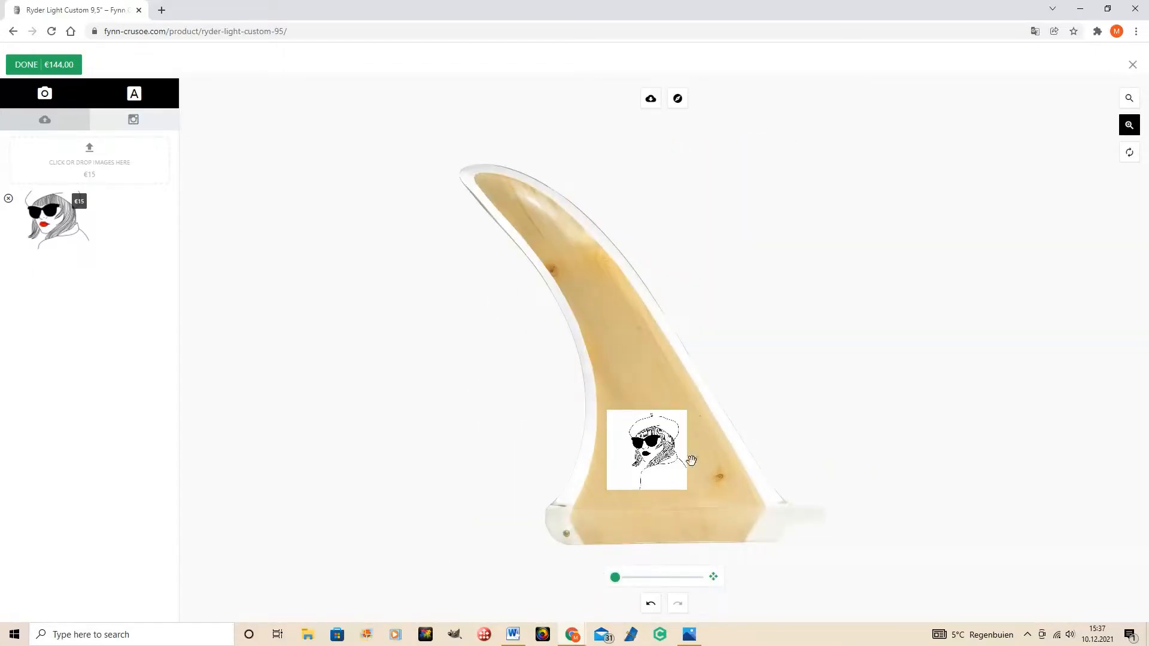
mouse_move(692, 461)
left_mouse_down()
mouse_move(695, 477)
mouse_move(693, 465)
left_mouse_up()
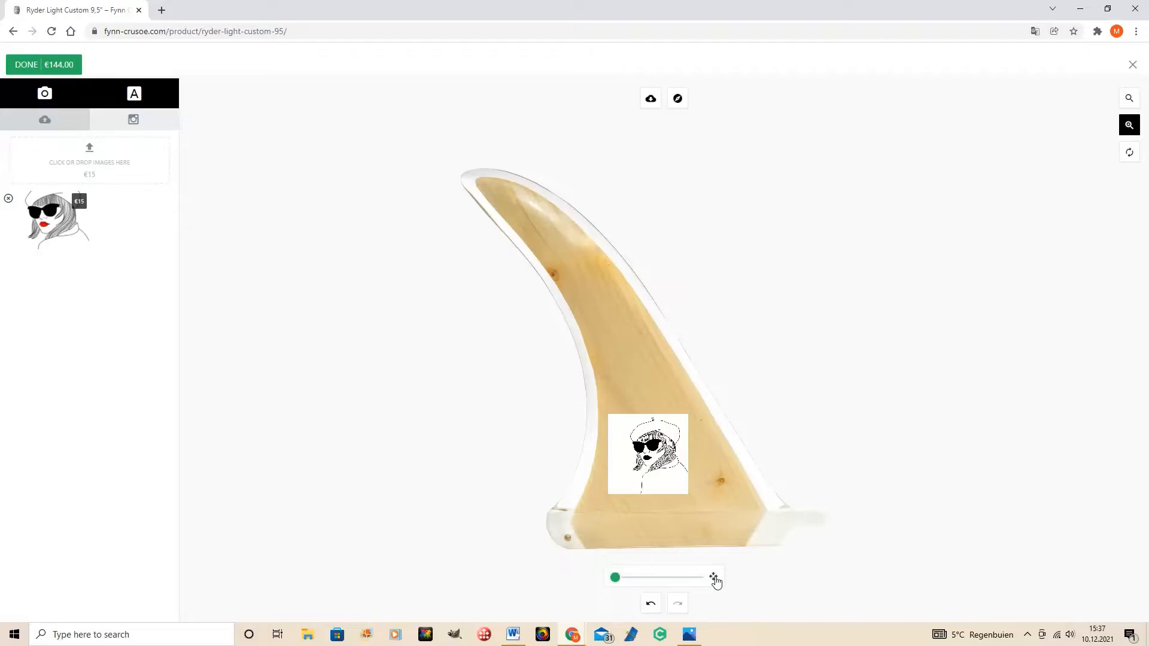
- Enlarge the woman image and shift it slightly to recentre it on the lower fin
left_click(658, 436)
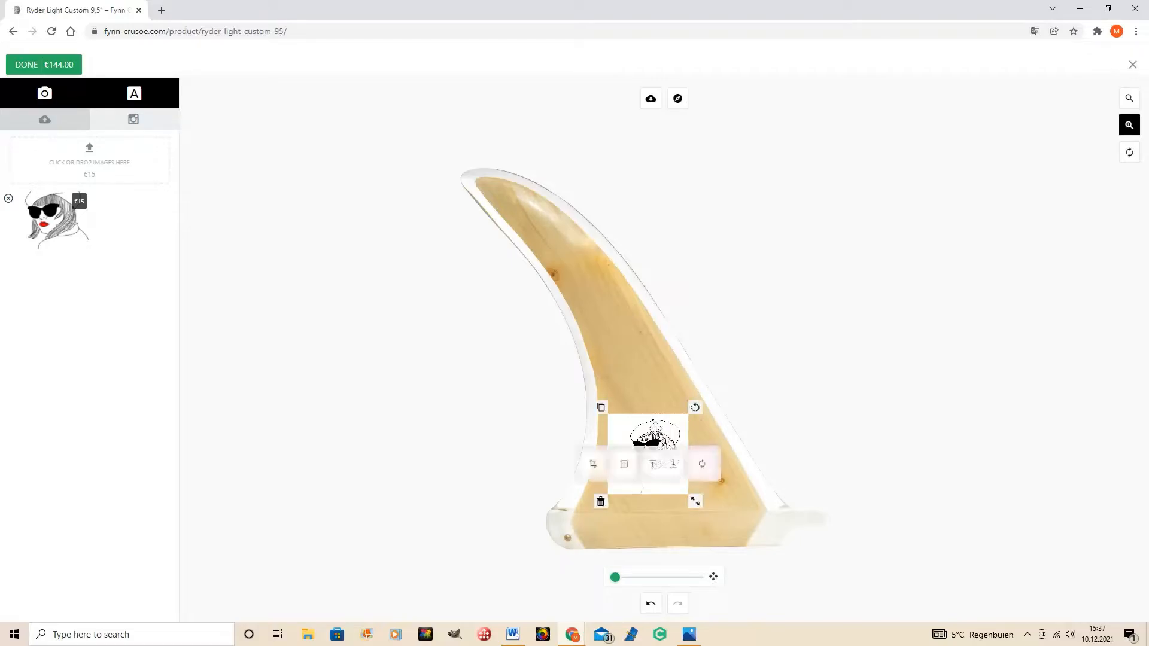
left_click_drag(693, 500, 713, 525)
left_click_drag(682, 424, 674, 419)
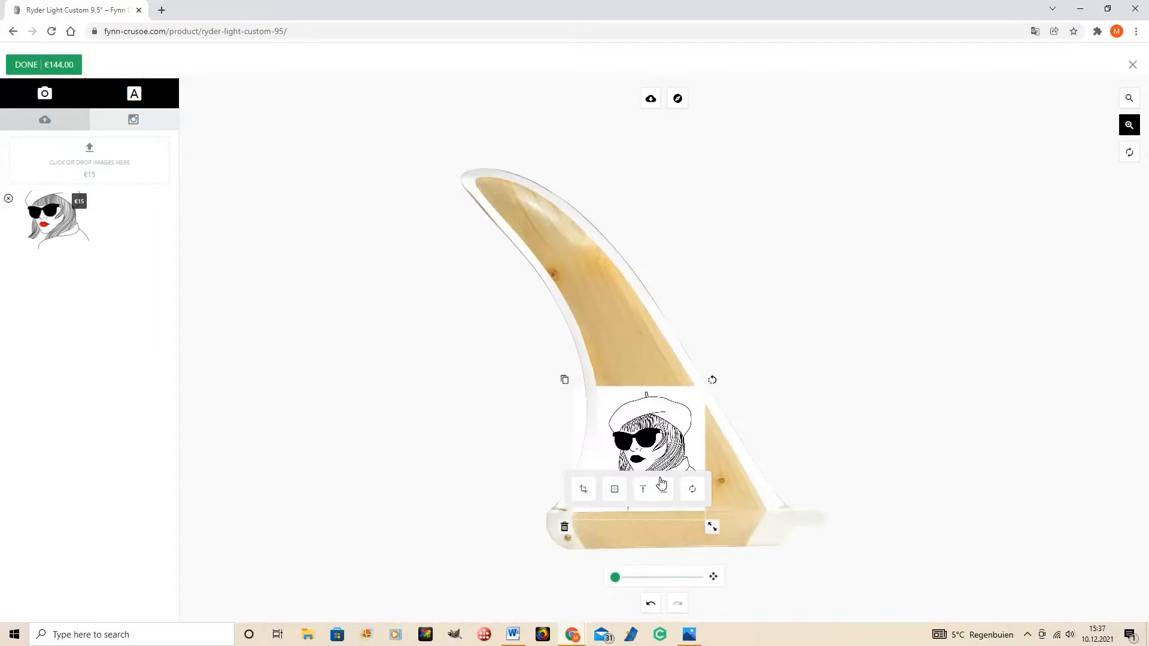
- Switch to the Real-Look.png preview in Photos and compare its engraved woman motif with the design
left_click(690, 634)
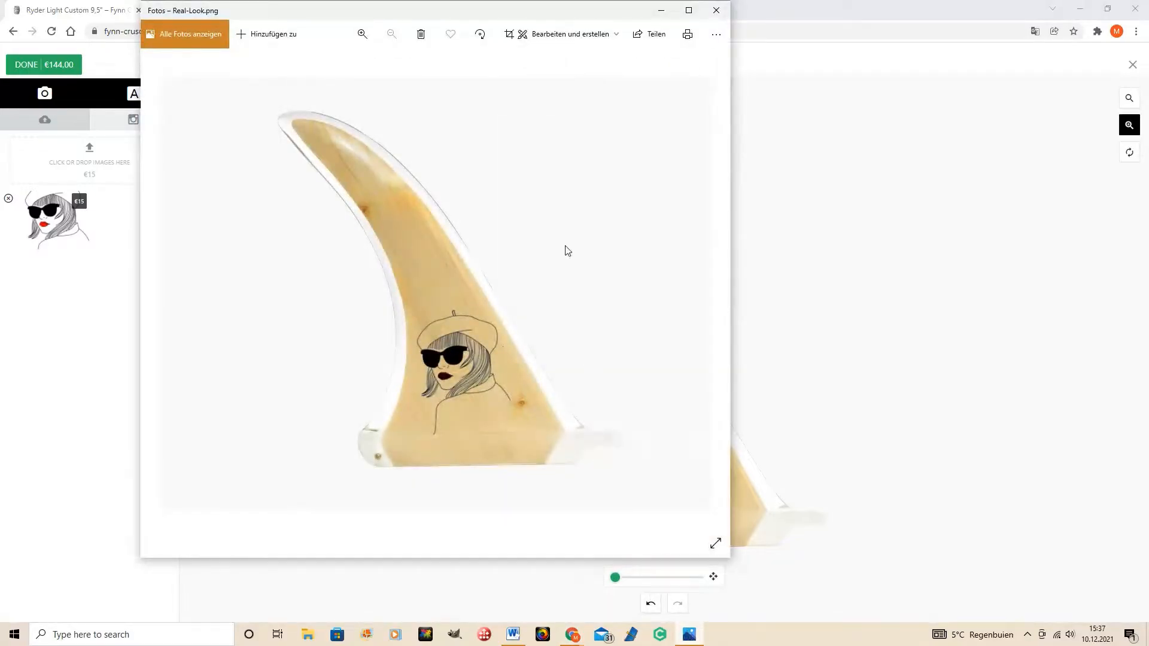
left_click_drag(536, 17, 569, 53)
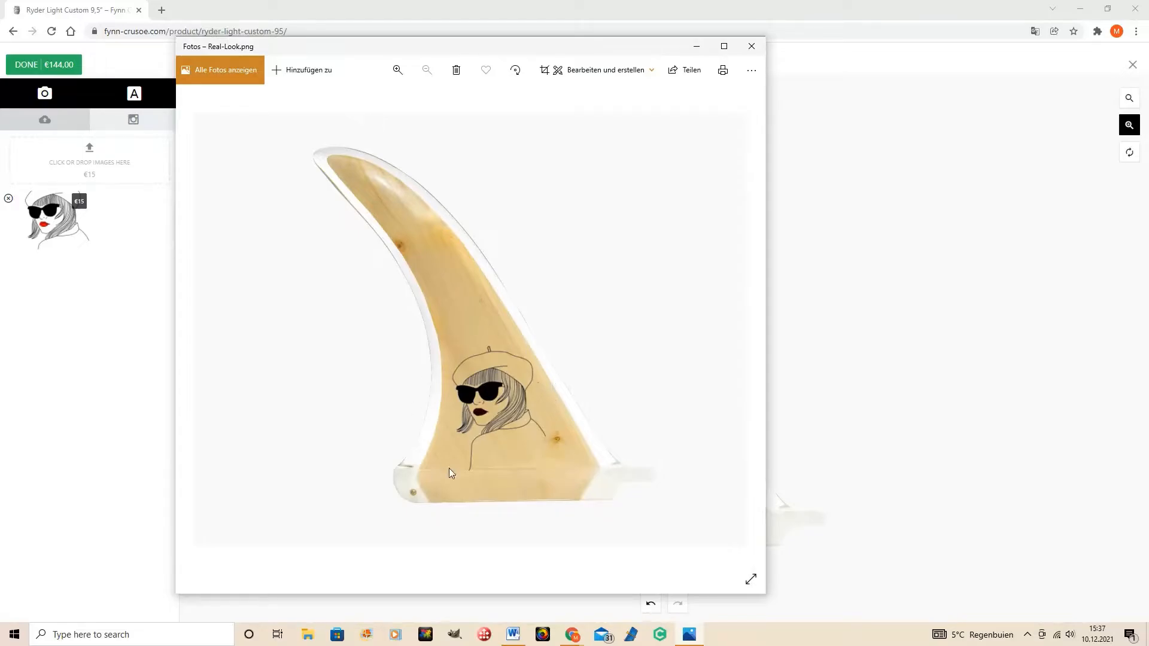
scroll(513, 408, "up", 2)
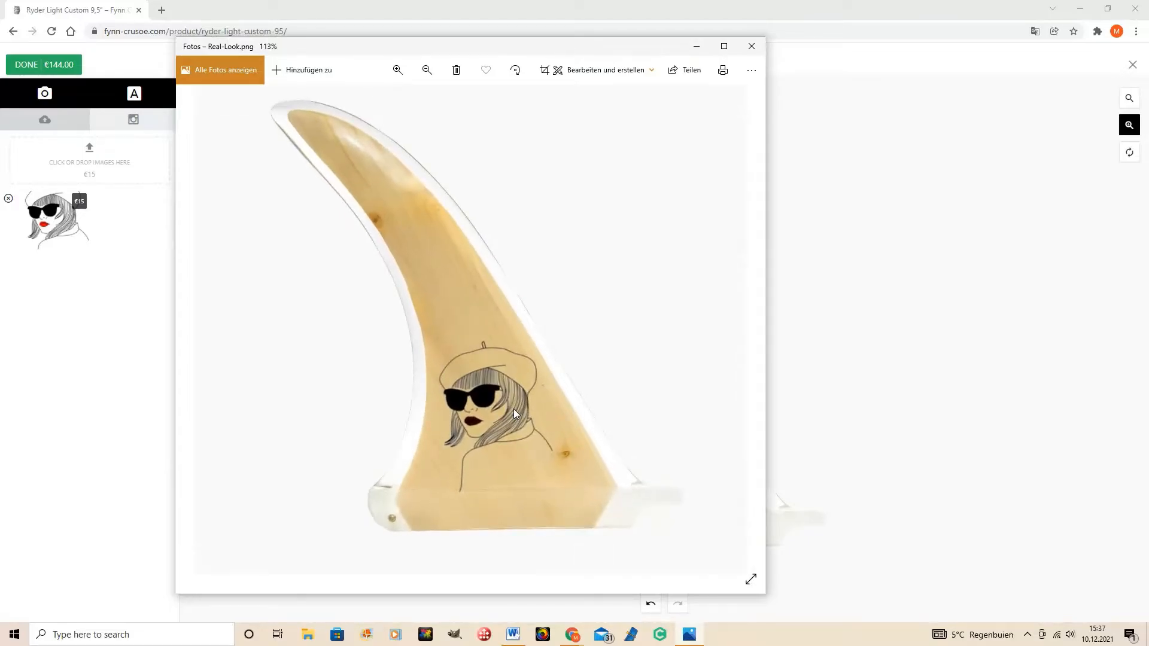
scroll(513, 409, "up", 1)
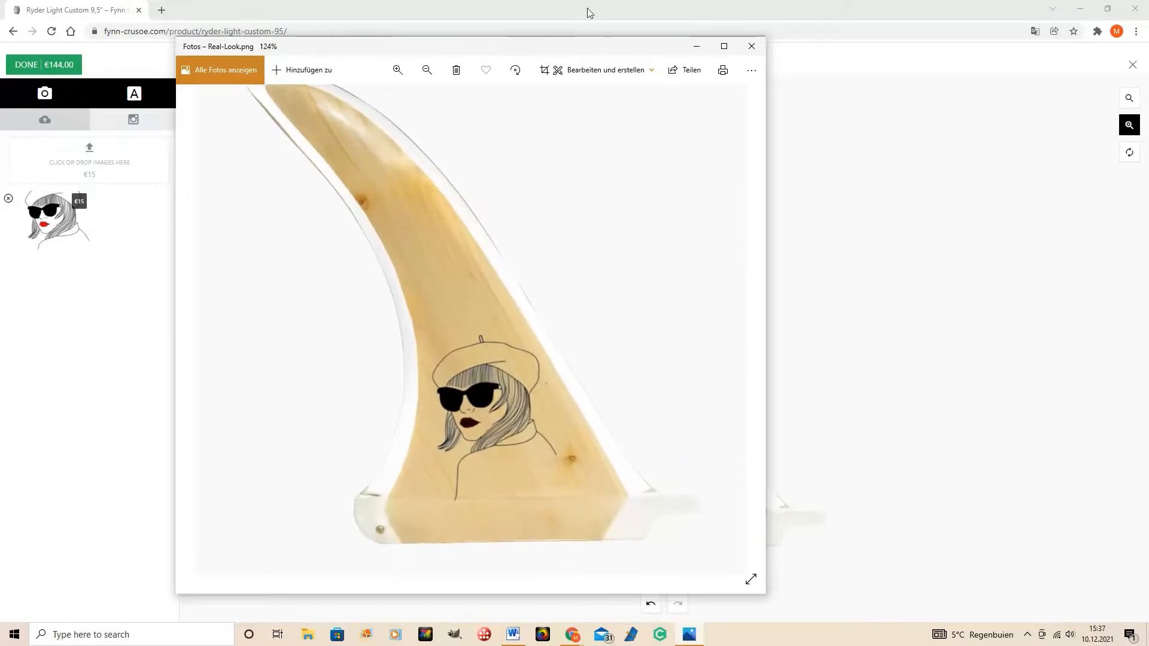
left_click_drag(613, 48, 404, 41)
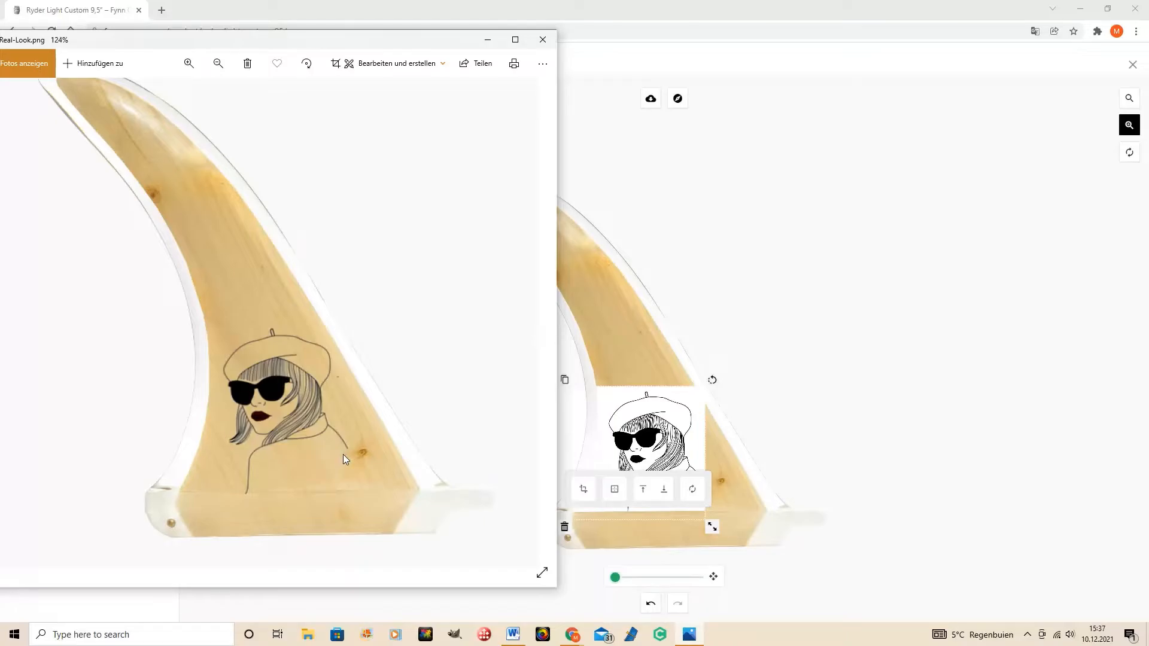
left_click(486, 39)
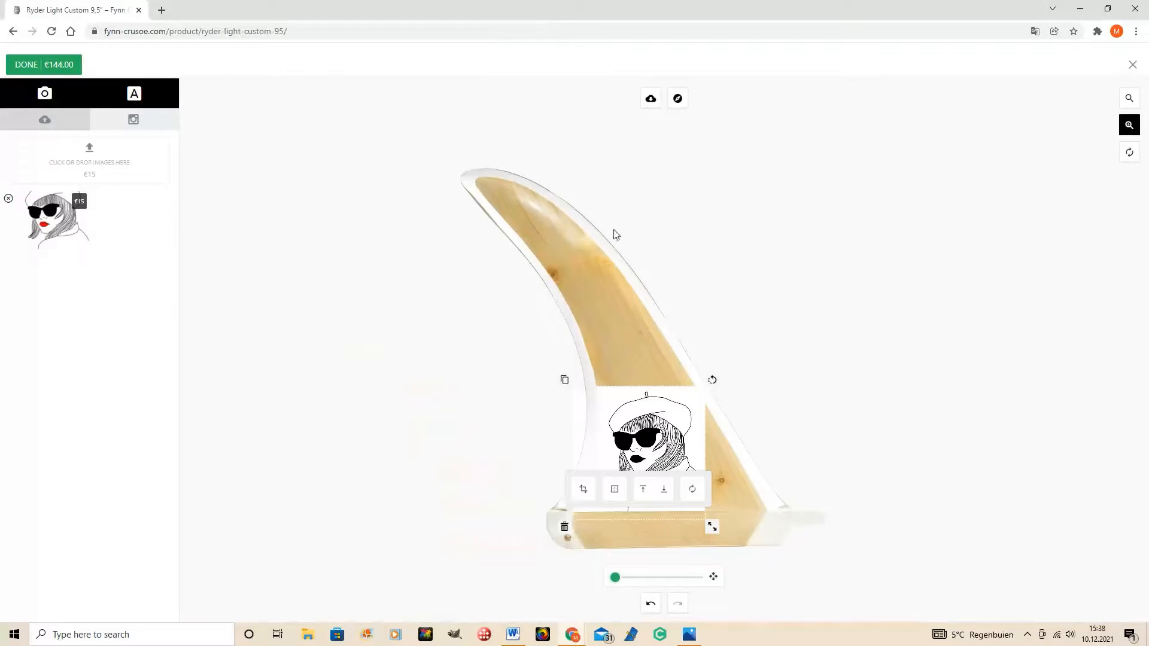
- Enlarge the woman image on the fin slightly and try out its rotation
left_click_drag(712, 526, 717, 525)
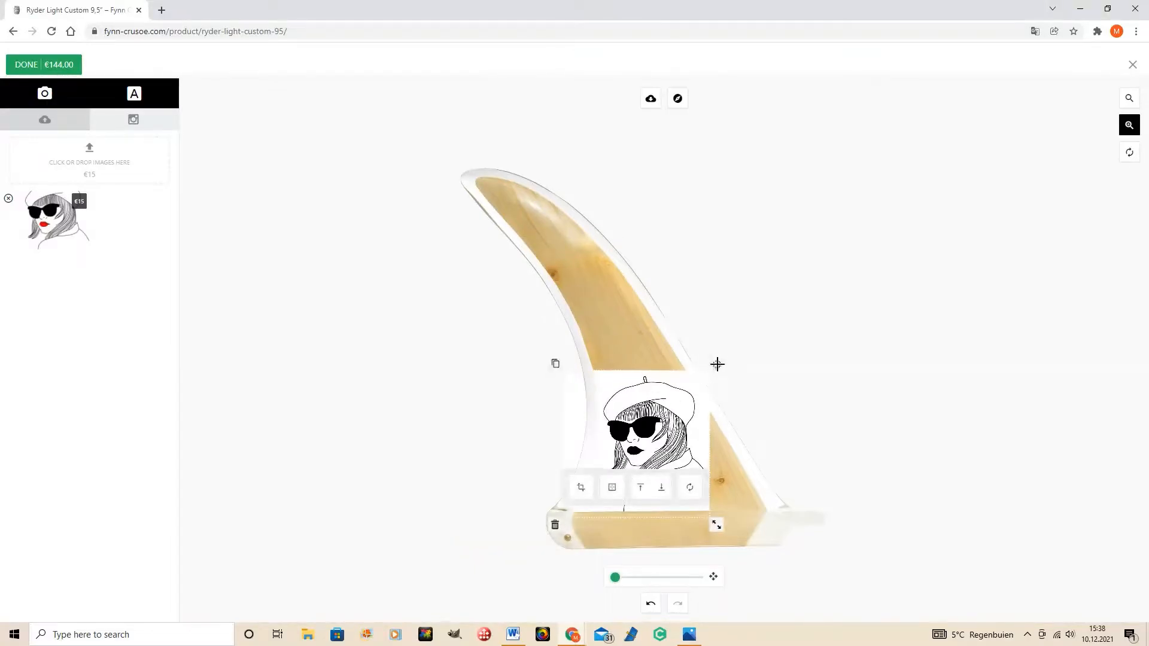
left_click_drag(718, 364, 722, 366)
left_click_drag(728, 374, 691, 386)
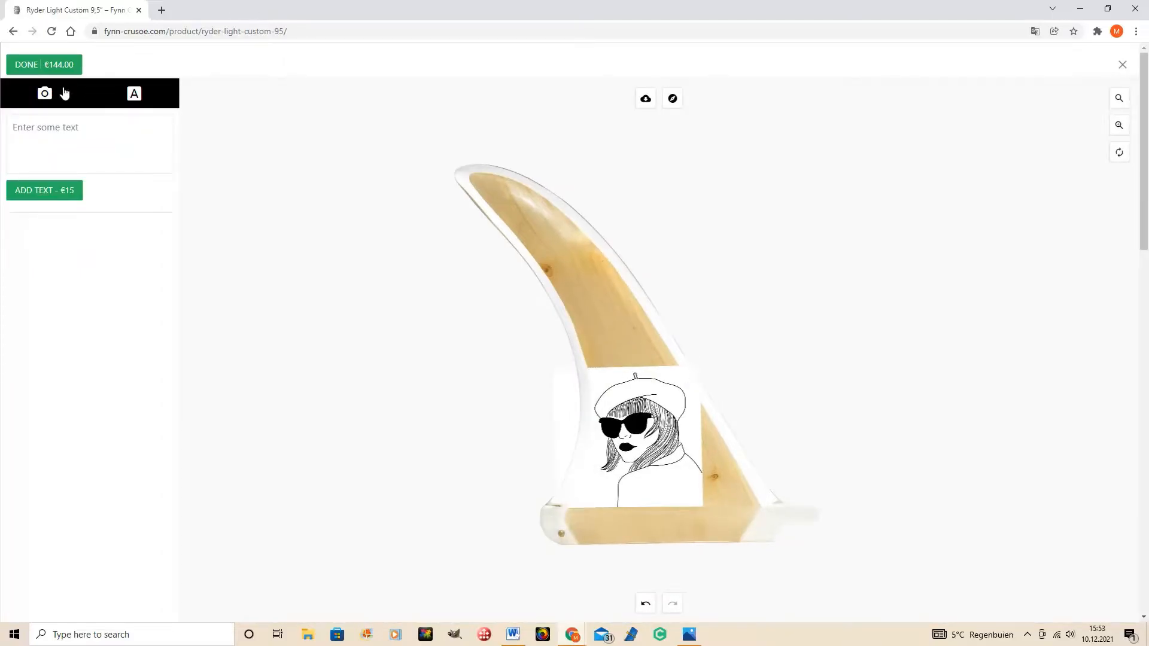
- Add the text "French Surf" to the fin design
left_click(65, 92)
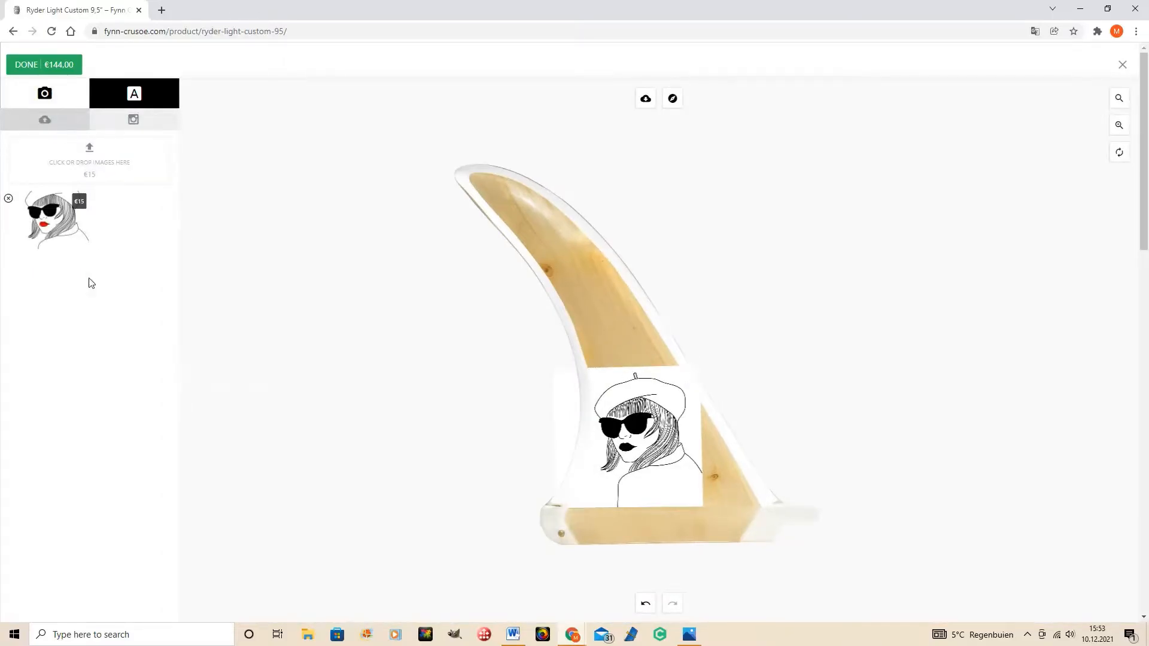
mouse_move(67, 215)
left_click(123, 95)
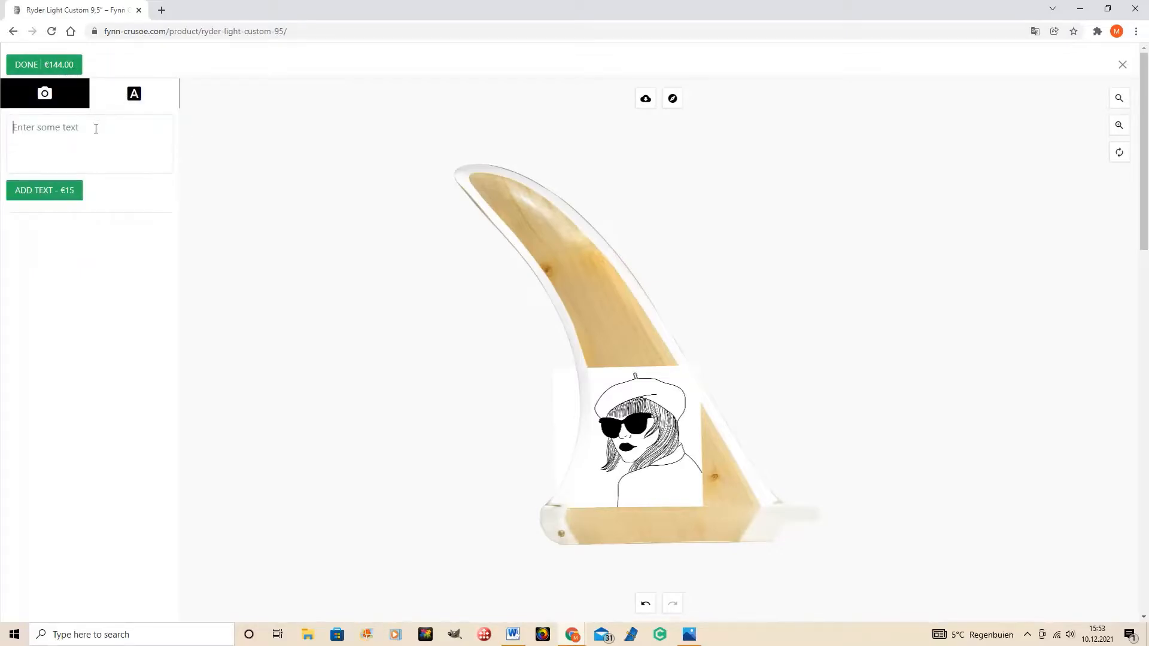
type("French Surf")
left_click(67, 192)
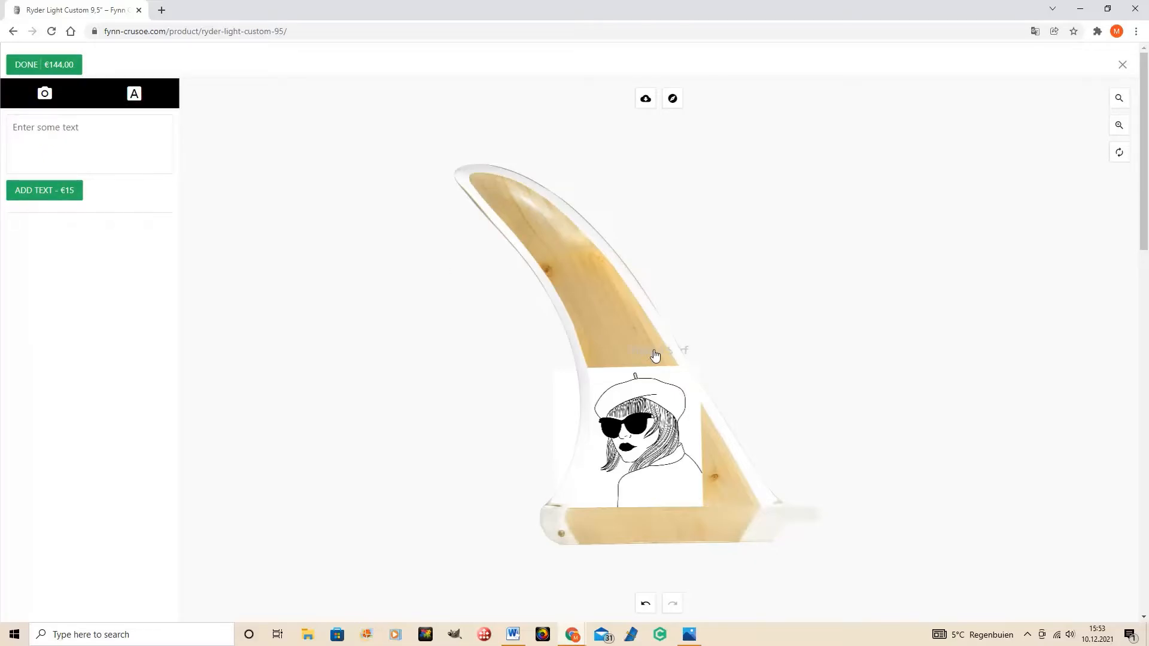
- Colour the "French Surf" text black and move it fully onto the wood just above the woman image
left_click(1117, 126)
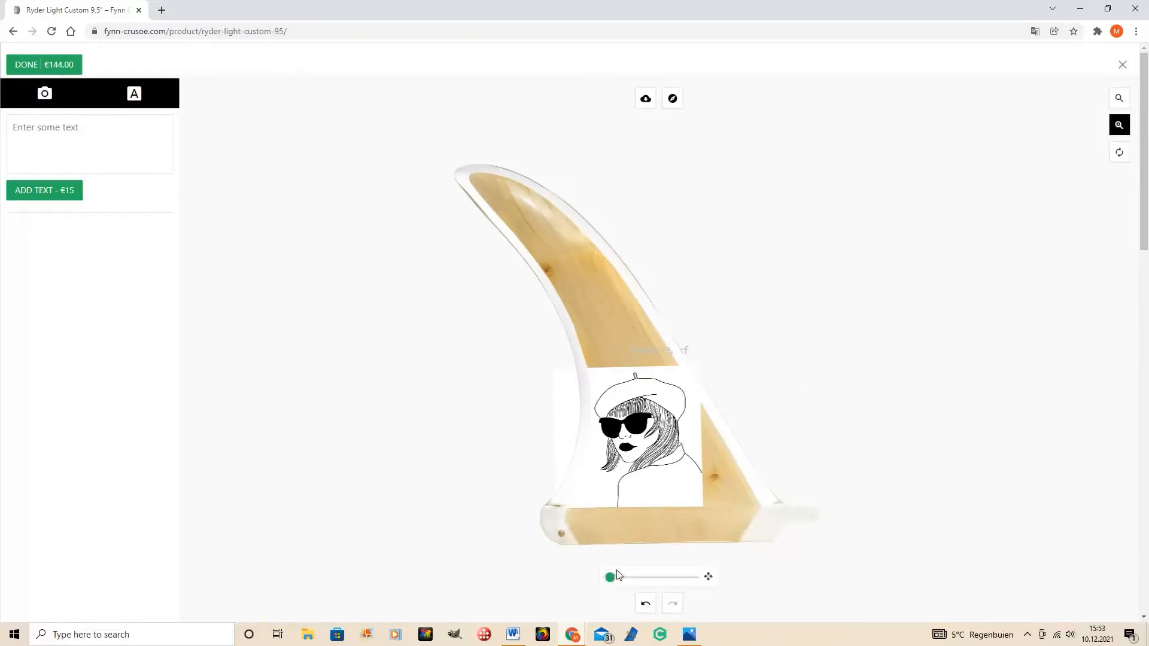
left_click_drag(611, 577, 686, 589)
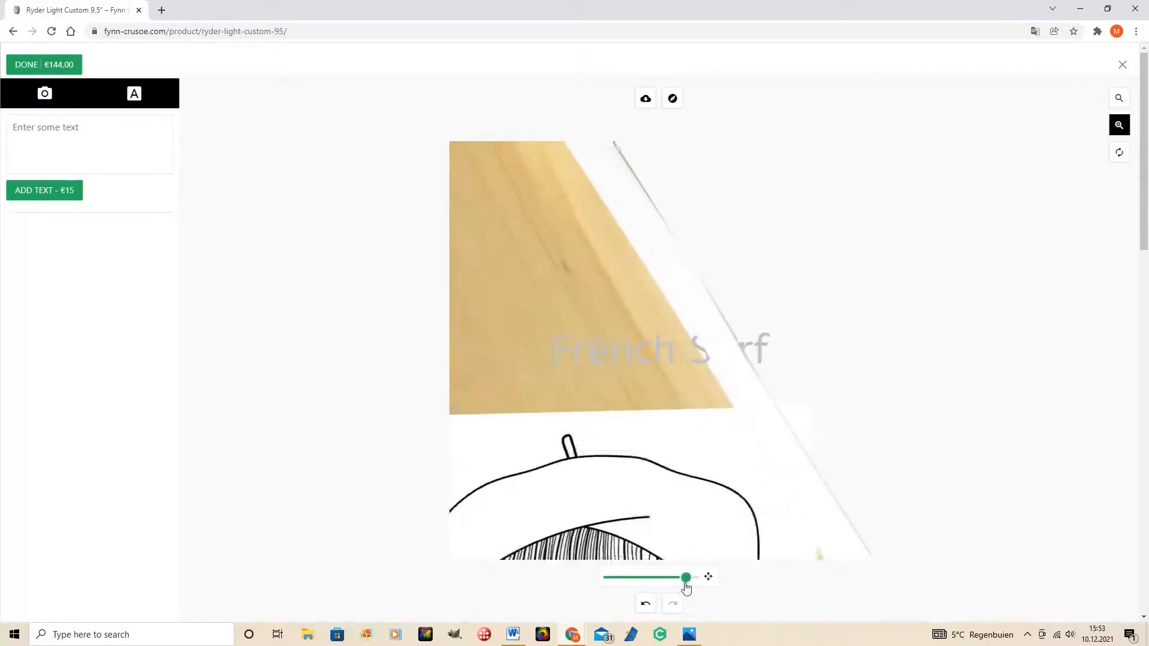
left_click(621, 361)
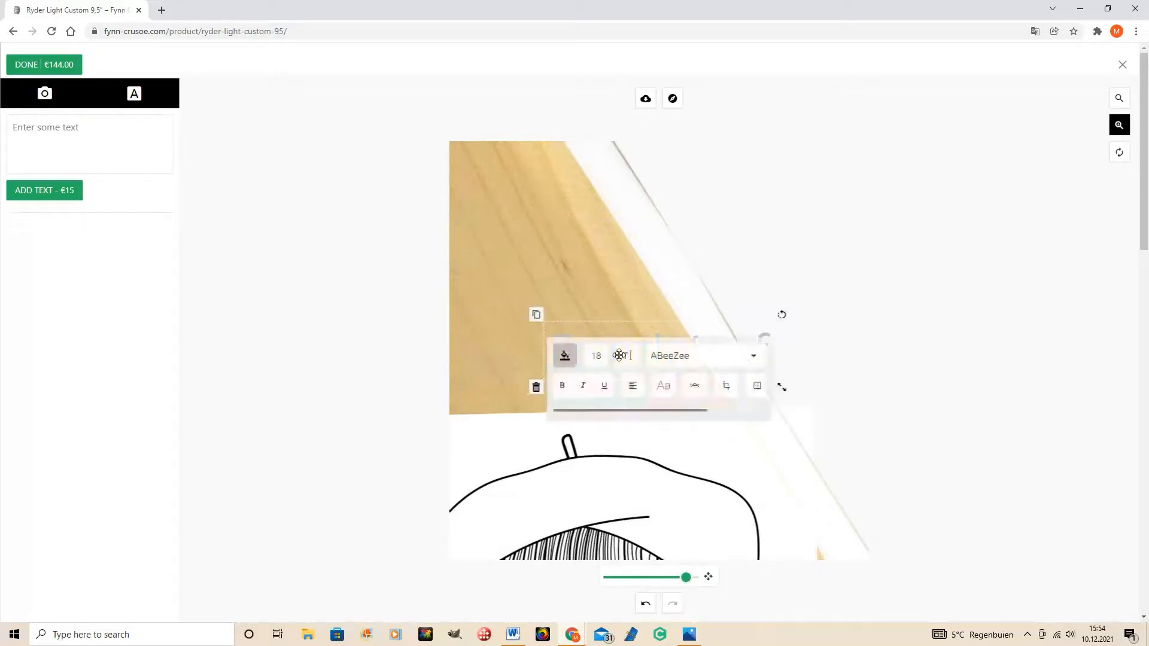
left_click(565, 358)
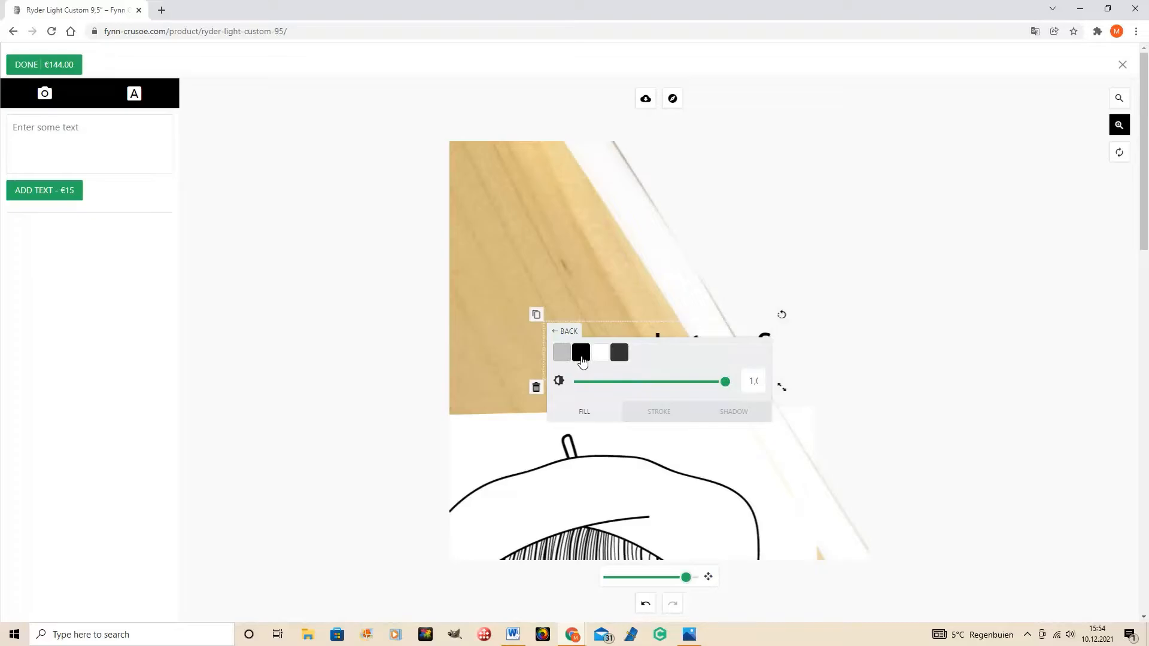
left_click_drag(631, 328, 527, 348)
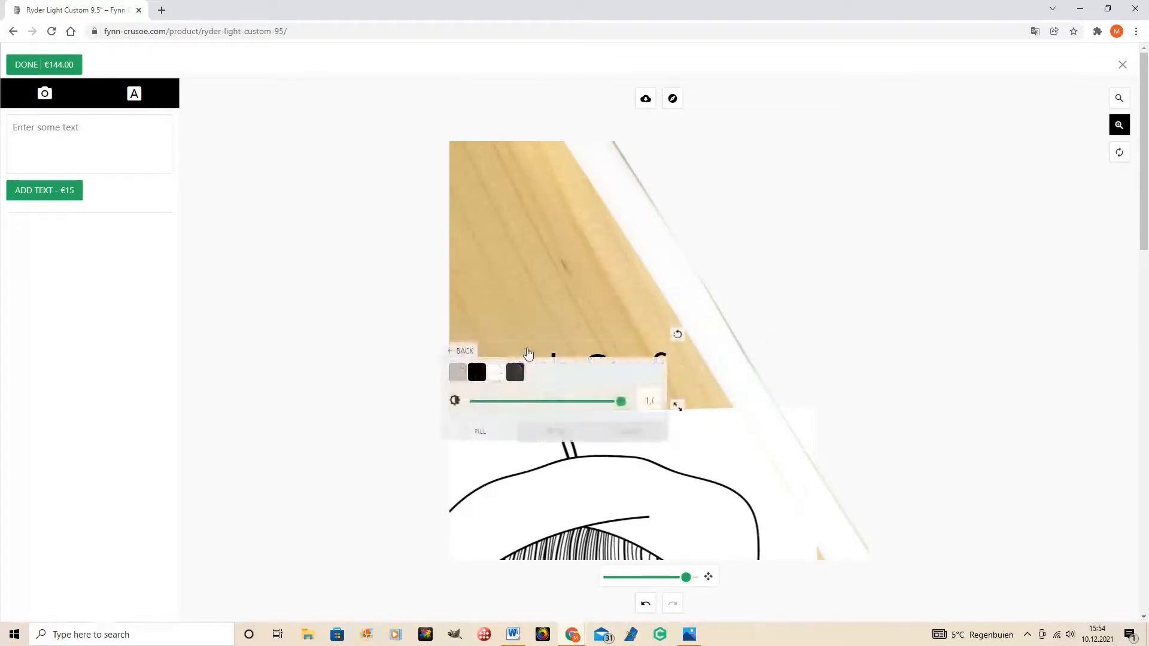
- Set the "French Surf" text's font size to 22 and nudge it slightly down and to the left
mouse_move(687, 577)
left_mouse_down()
mouse_move(629, 582)
mouse_move(687, 582)
left_mouse_up()
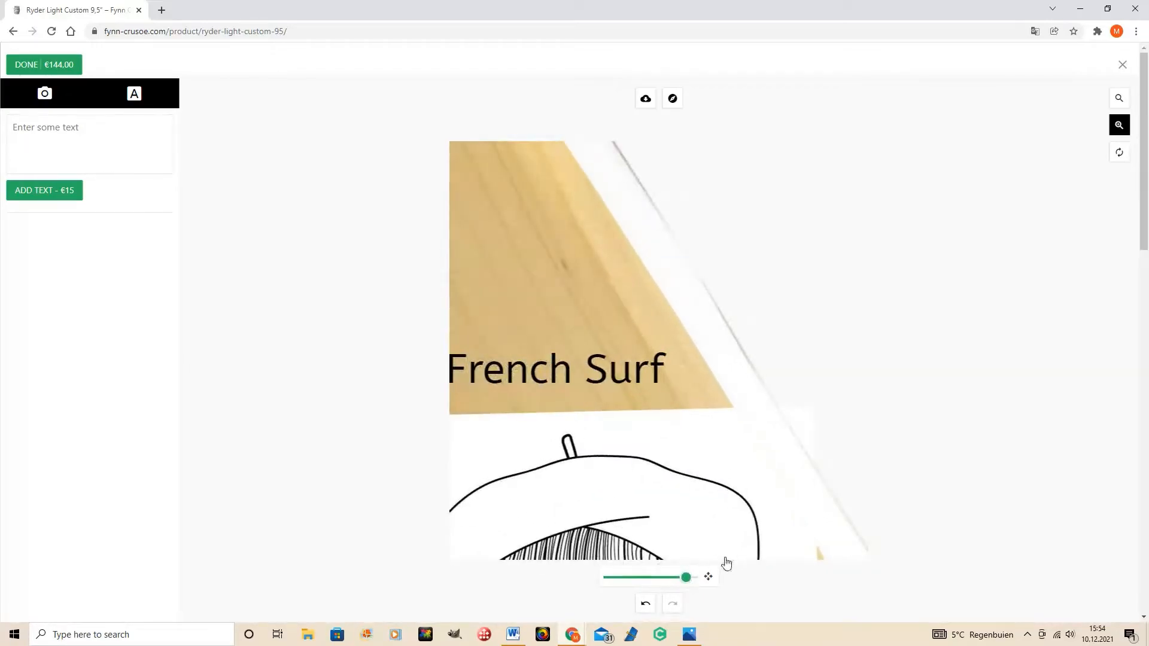
left_click_drag(606, 461, 682, 477)
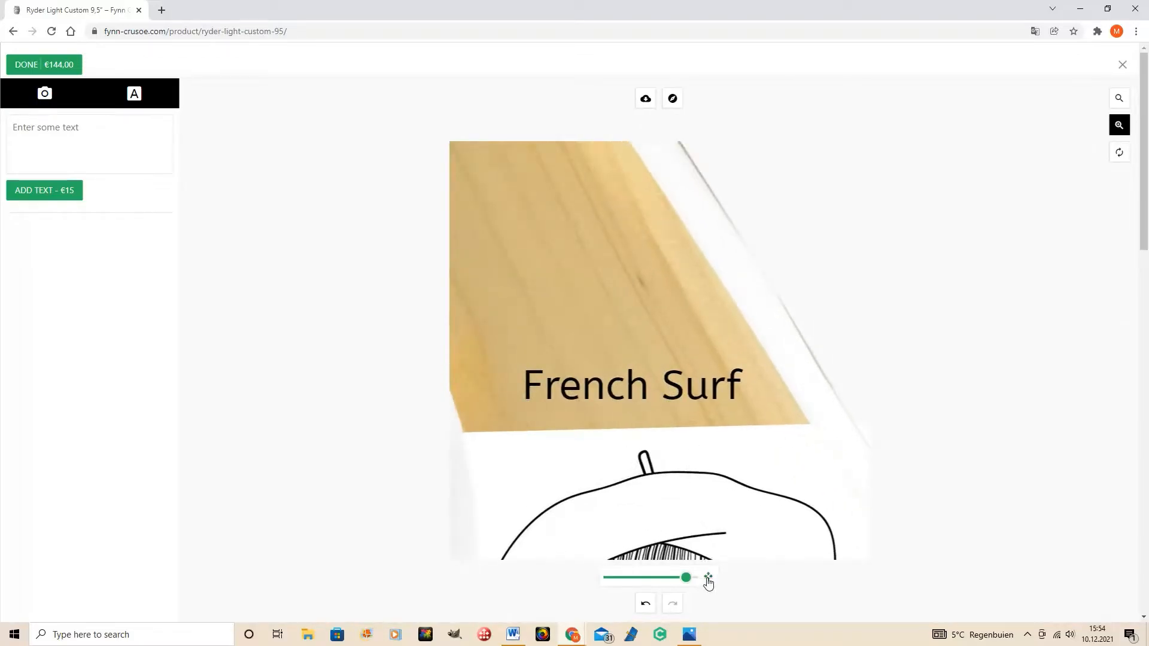
left_click(698, 392)
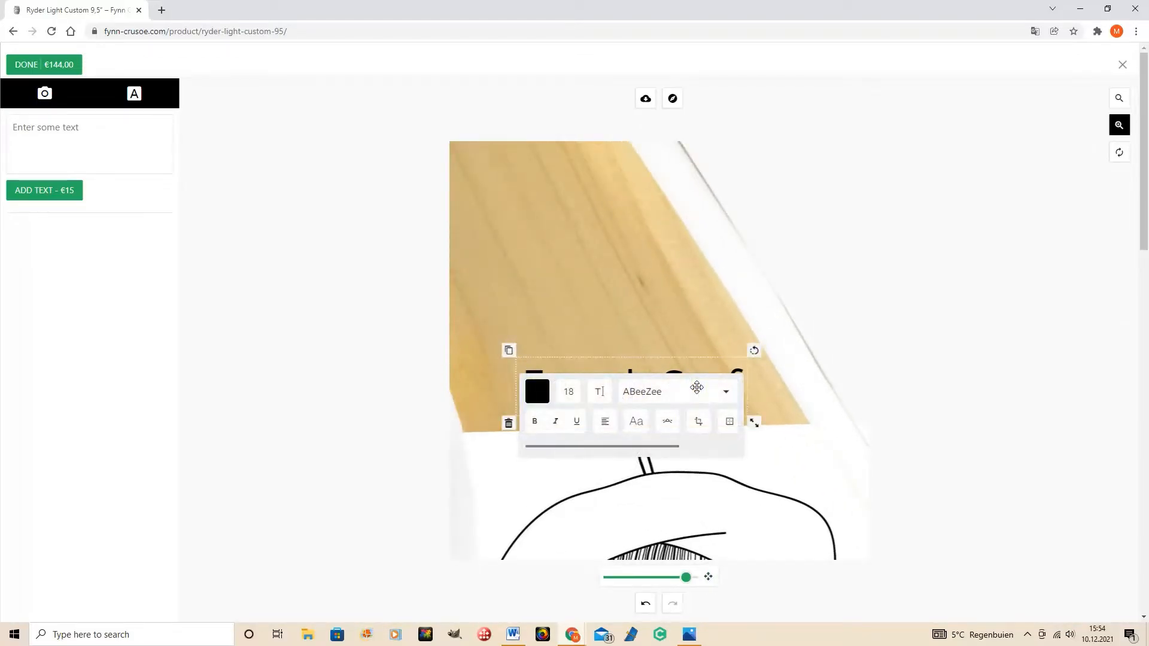
left_click(567, 396)
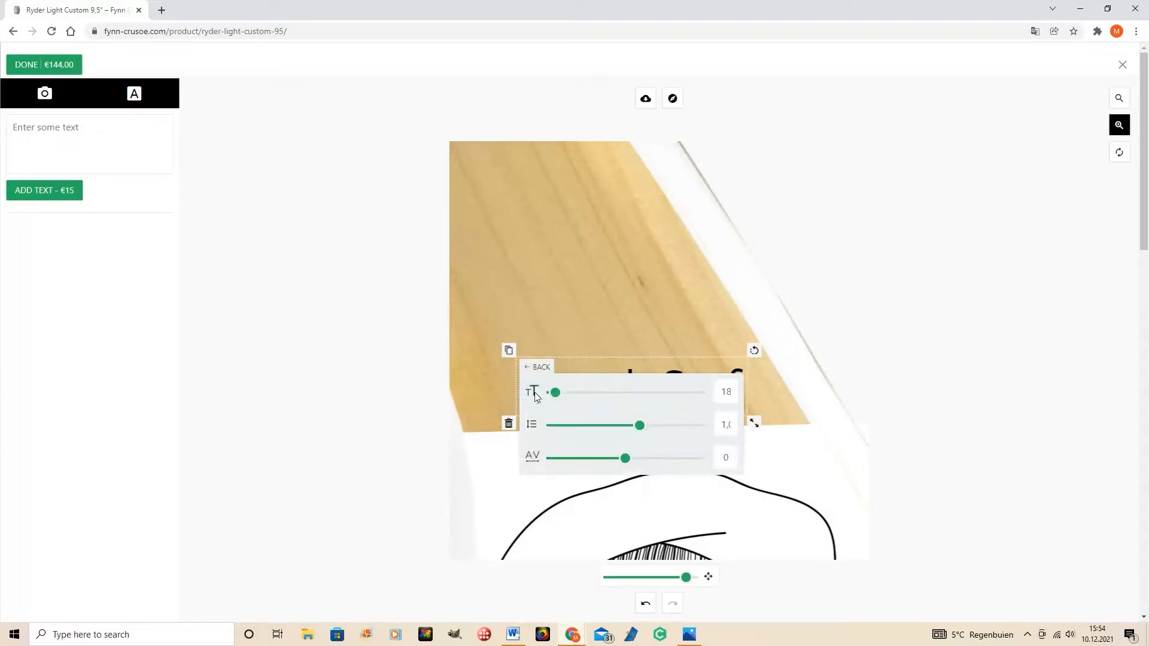
left_click_drag(559, 398, 556, 395)
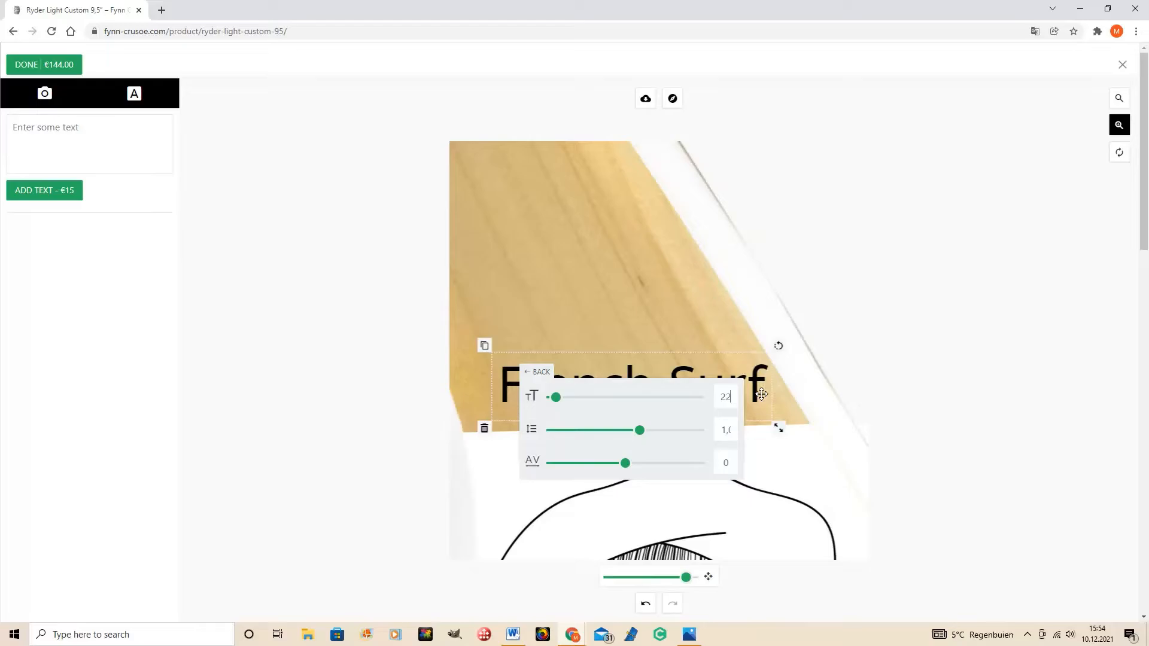
left_click_drag(761, 393, 751, 400)
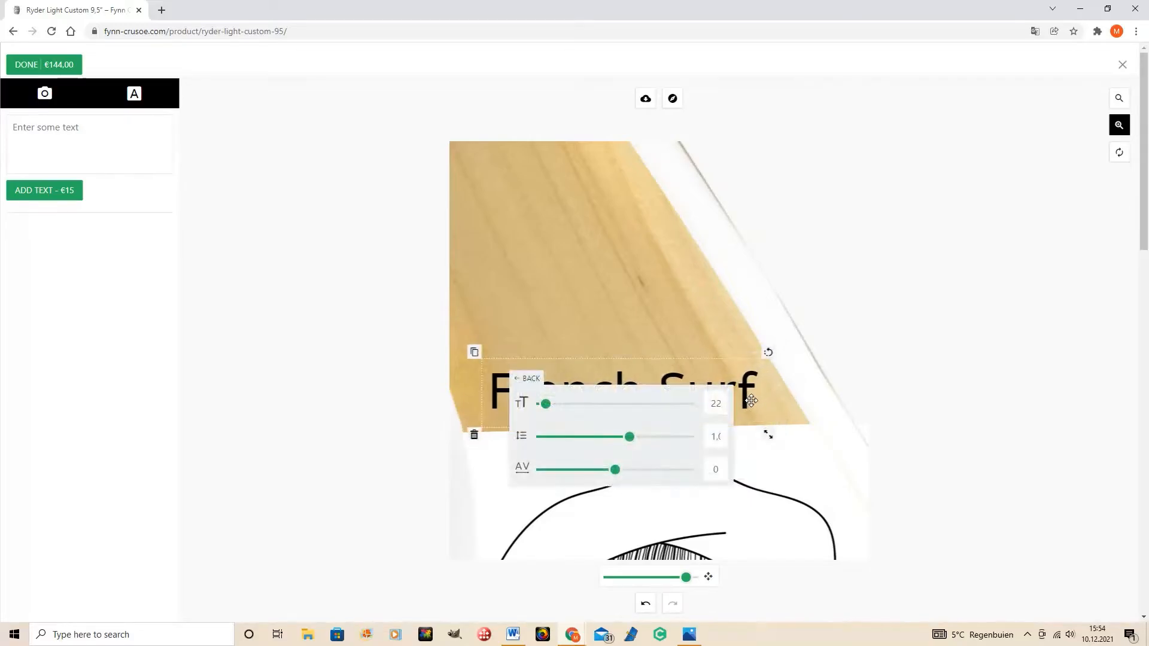
- Make the "French Surf" text bold and underlined, and change its font to Aleo
left_click(522, 377)
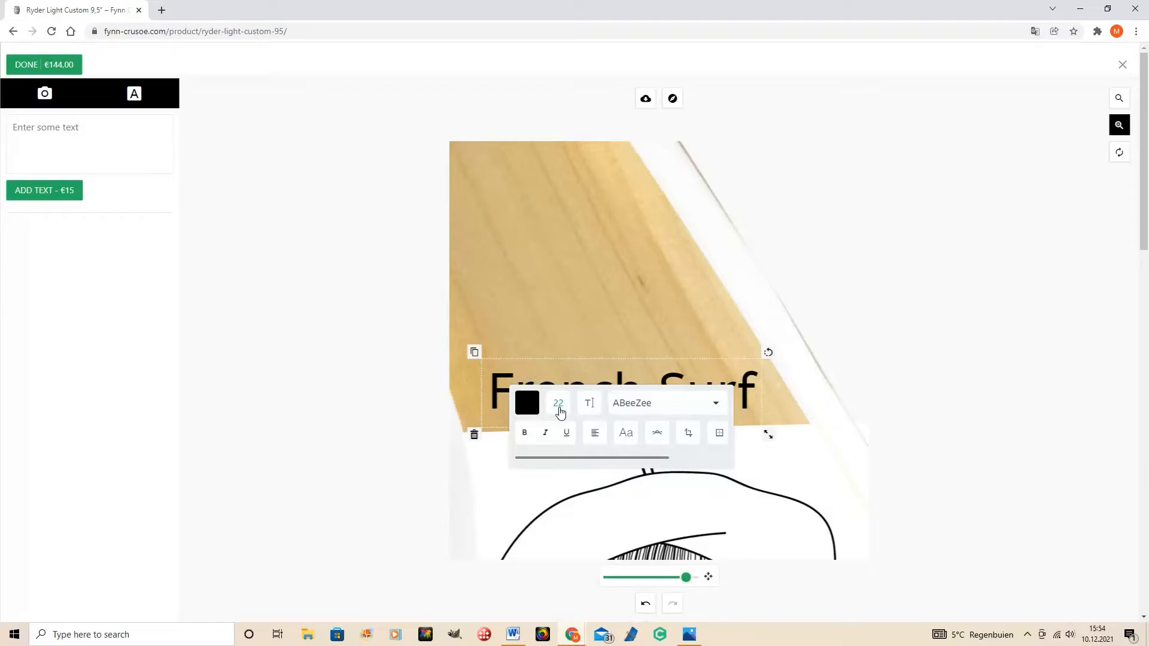
left_click(526, 433)
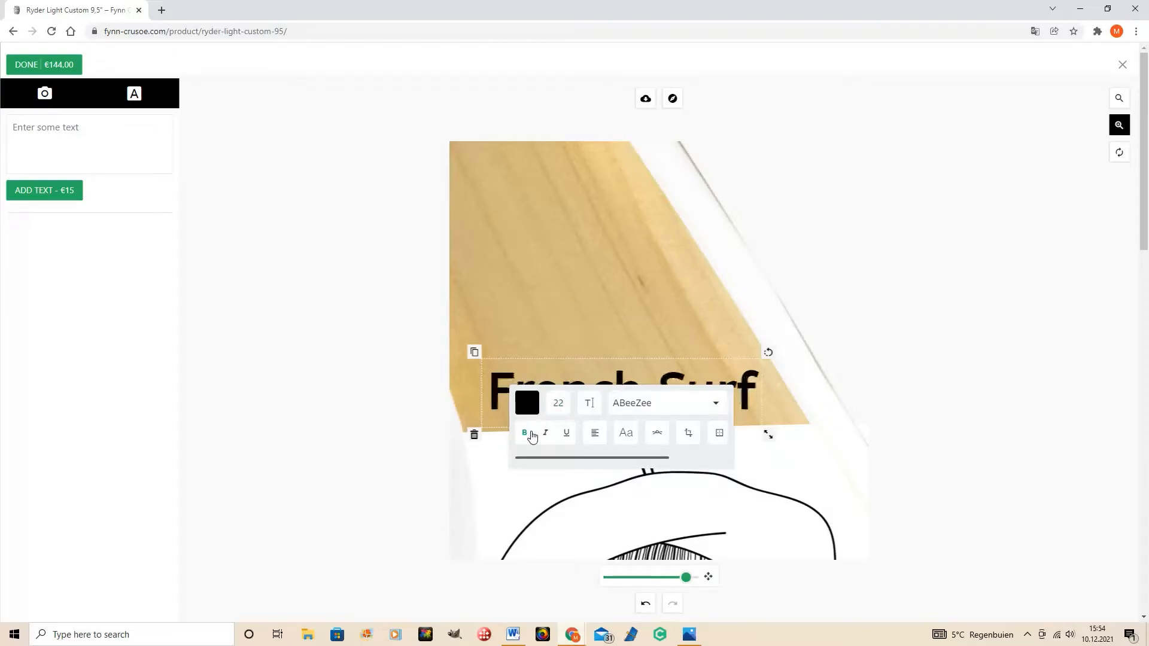
left_click(565, 435)
left_click(647, 406)
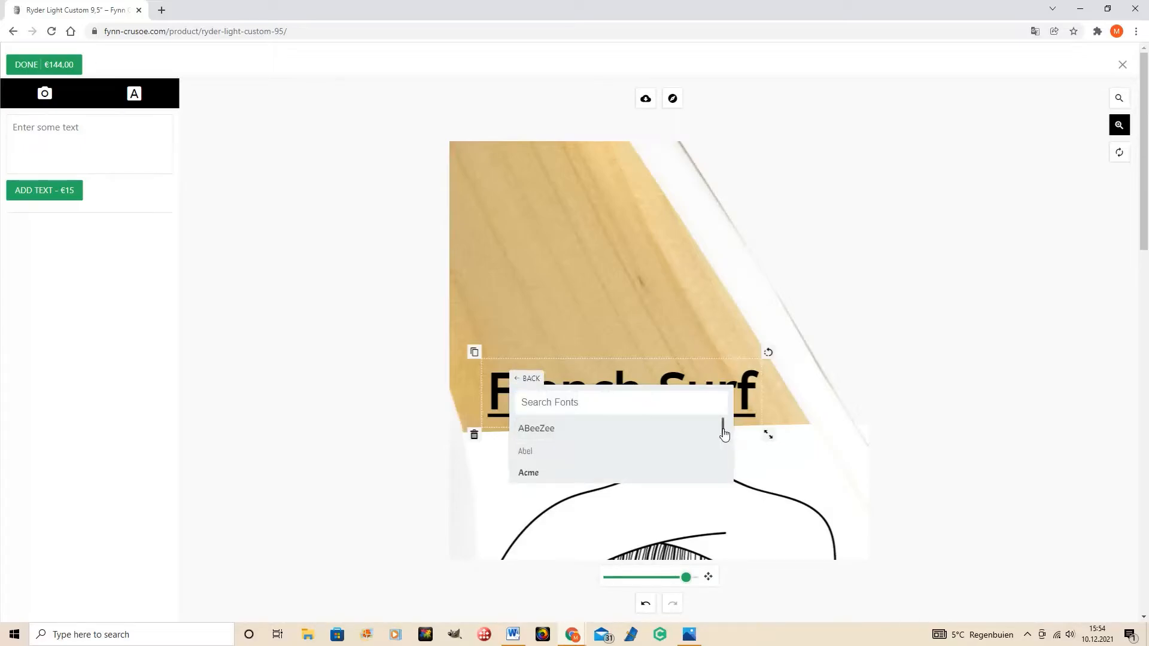
left_click_drag(724, 434, 723, 443)
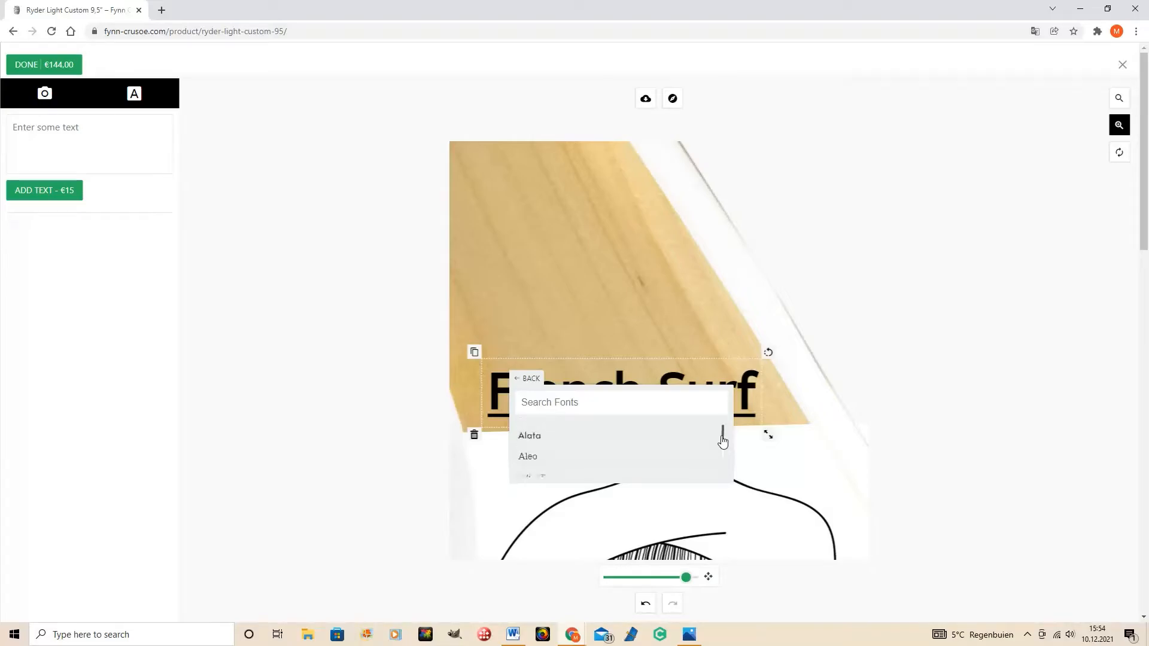
left_click(616, 458)
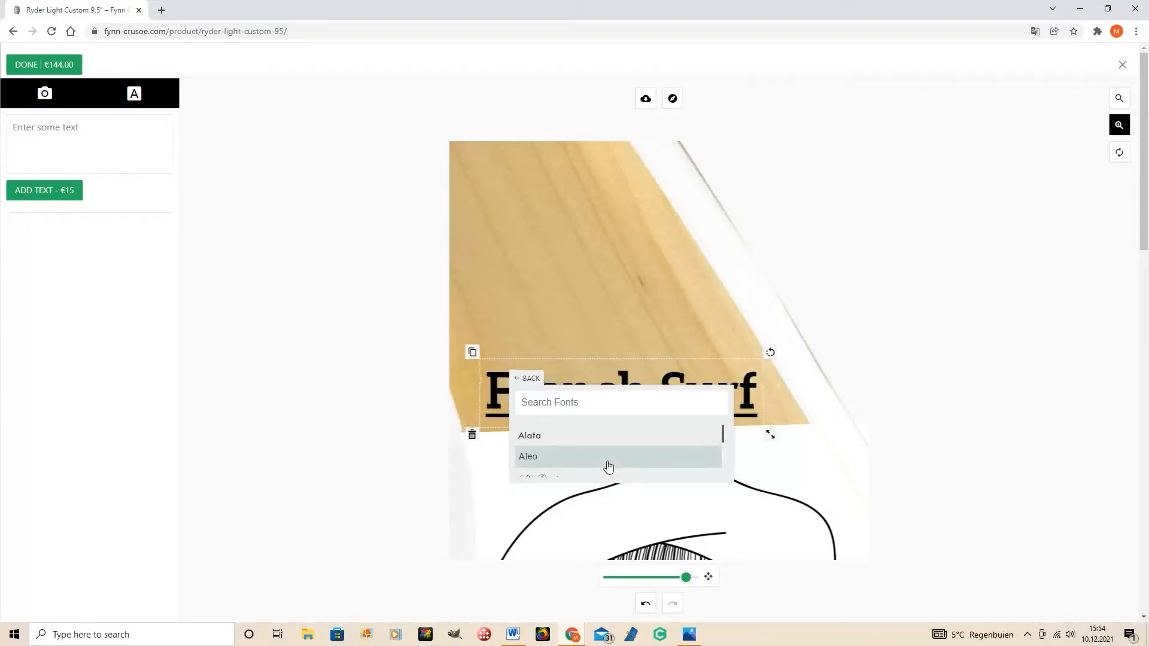
left_click(638, 304)
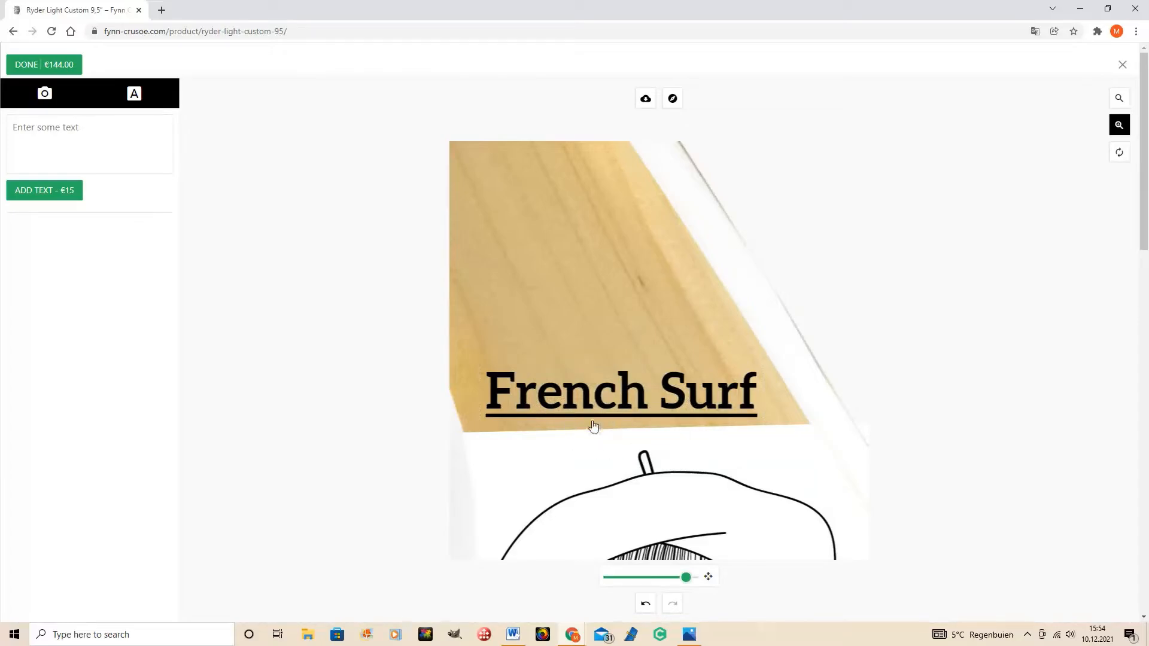
- Try out a font size of 97 for the "French Surf" text with the whole fin in view
left_click(651, 398)
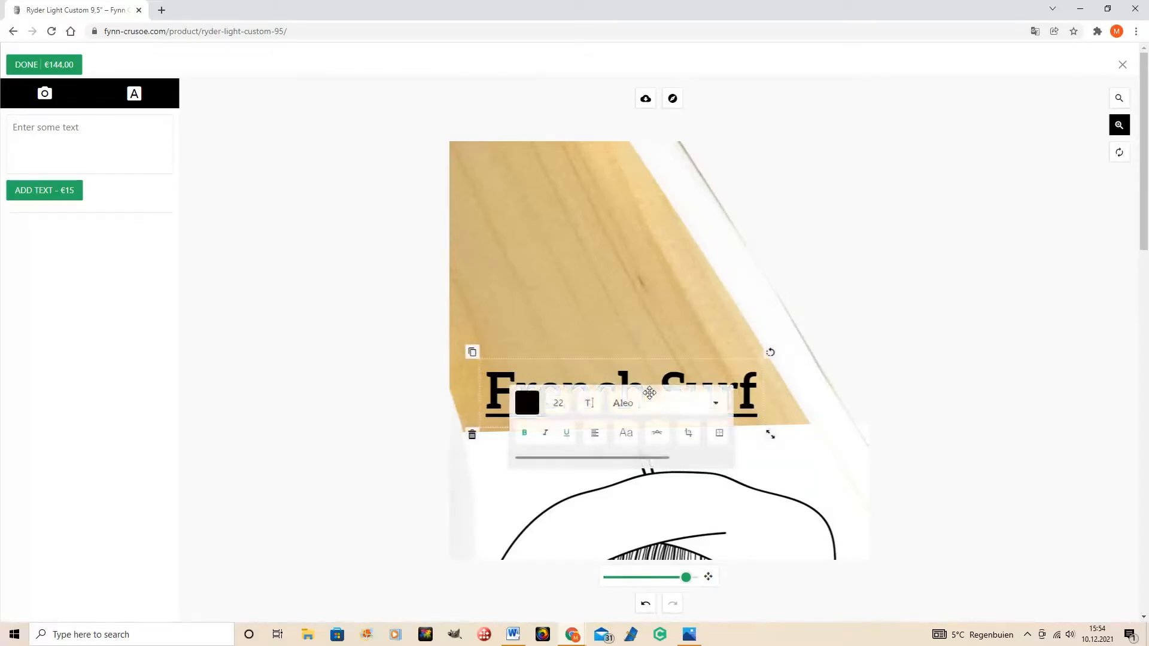
left_click(772, 354)
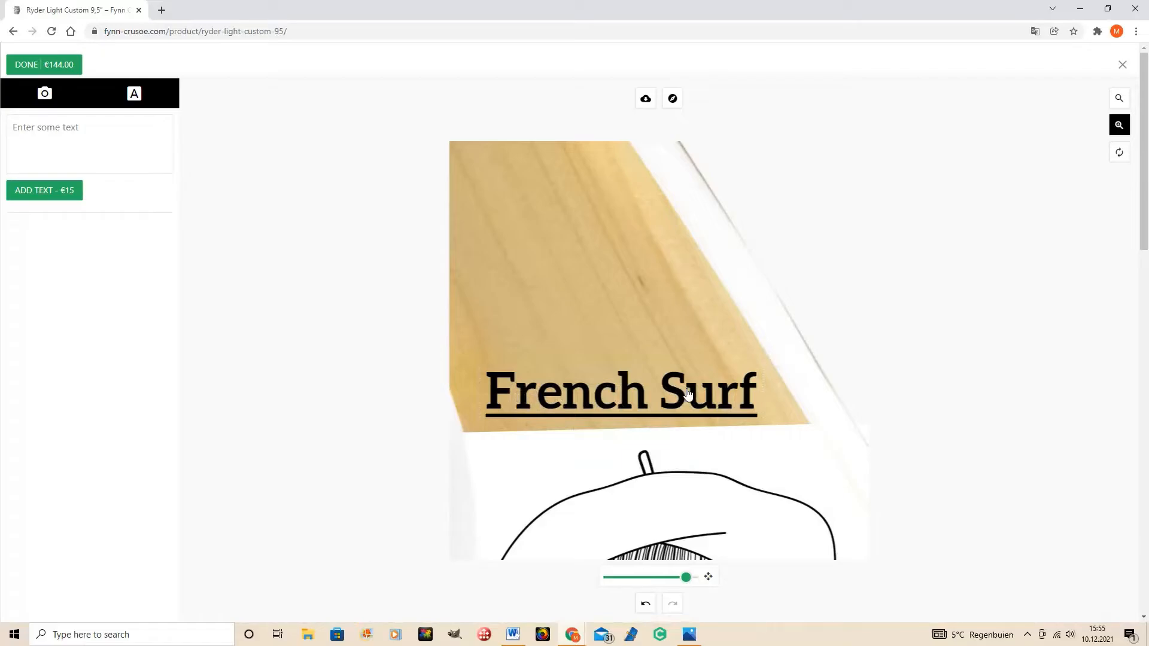
left_click(688, 394)
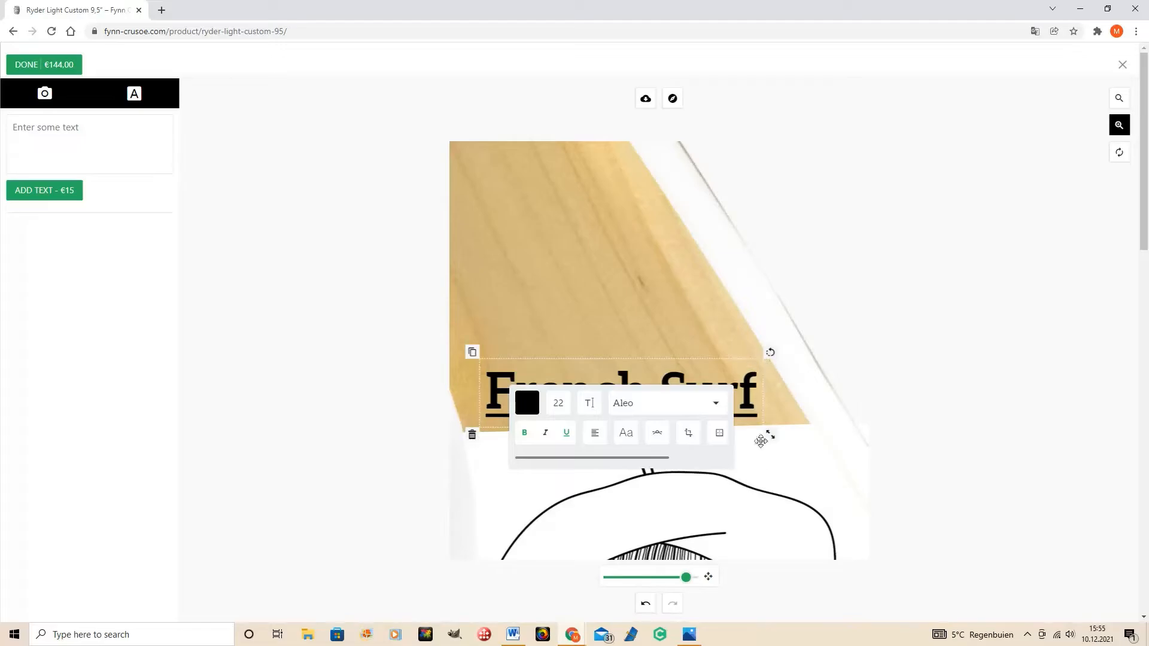
left_click_drag(686, 578, 610, 578)
left_click(649, 358)
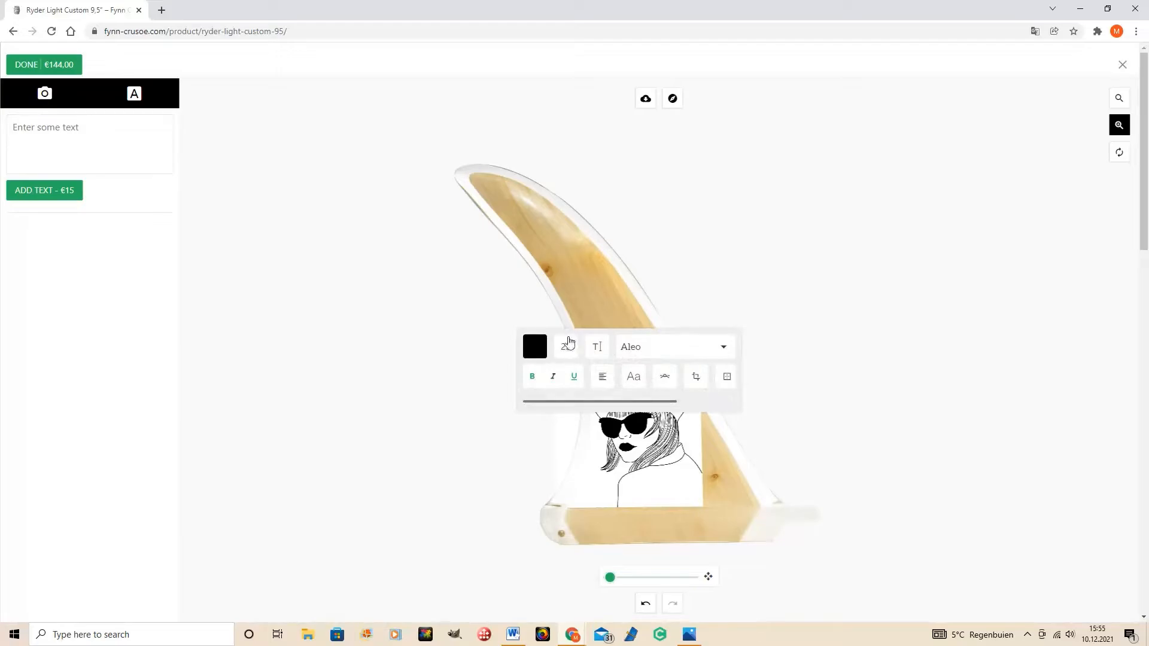
left_click(567, 344)
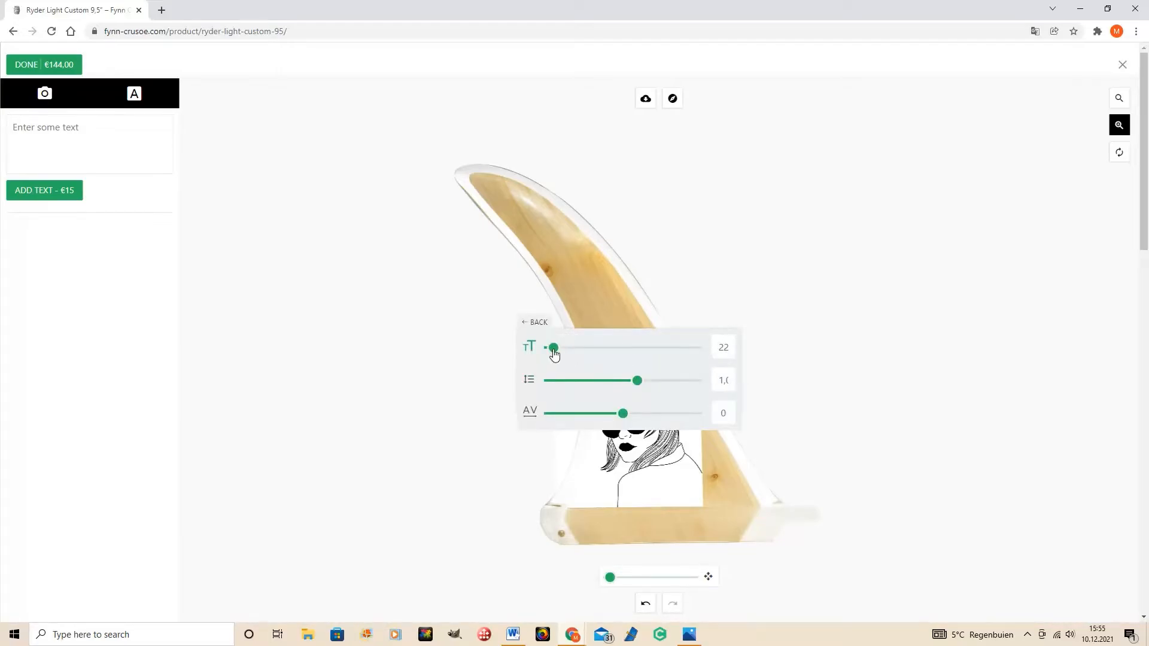
left_click_drag(553, 353, 565, 354)
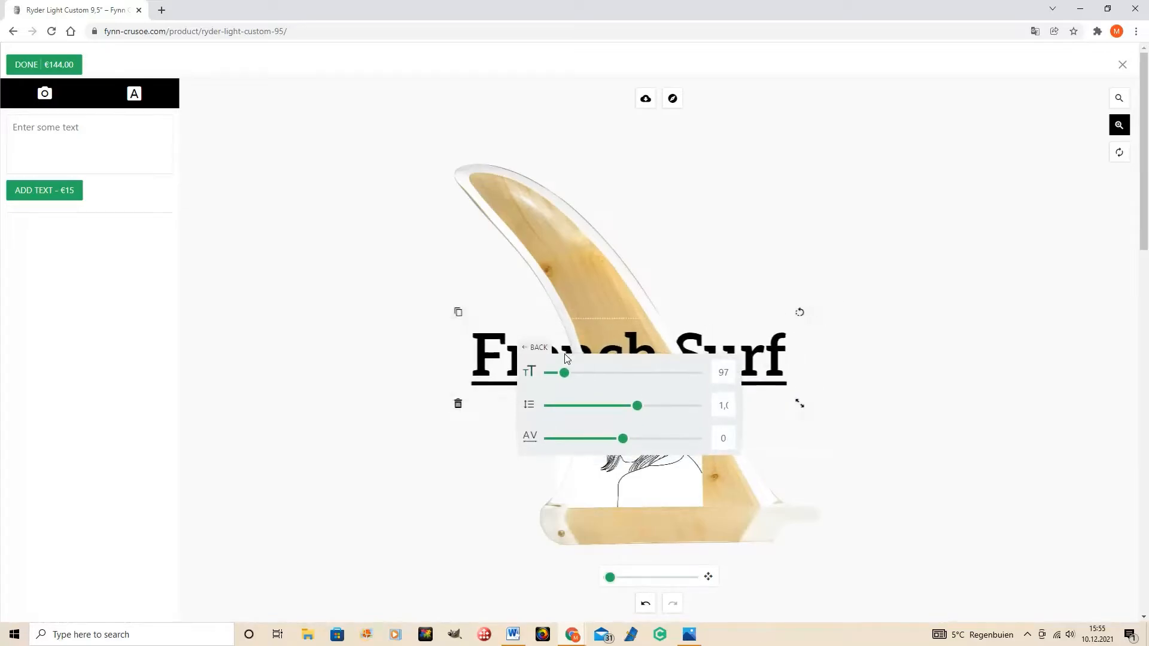
- Rotate the "French Surf" text slightly counterclockwise and set its font size to 22
left_click_drag(802, 314, 799, 311)
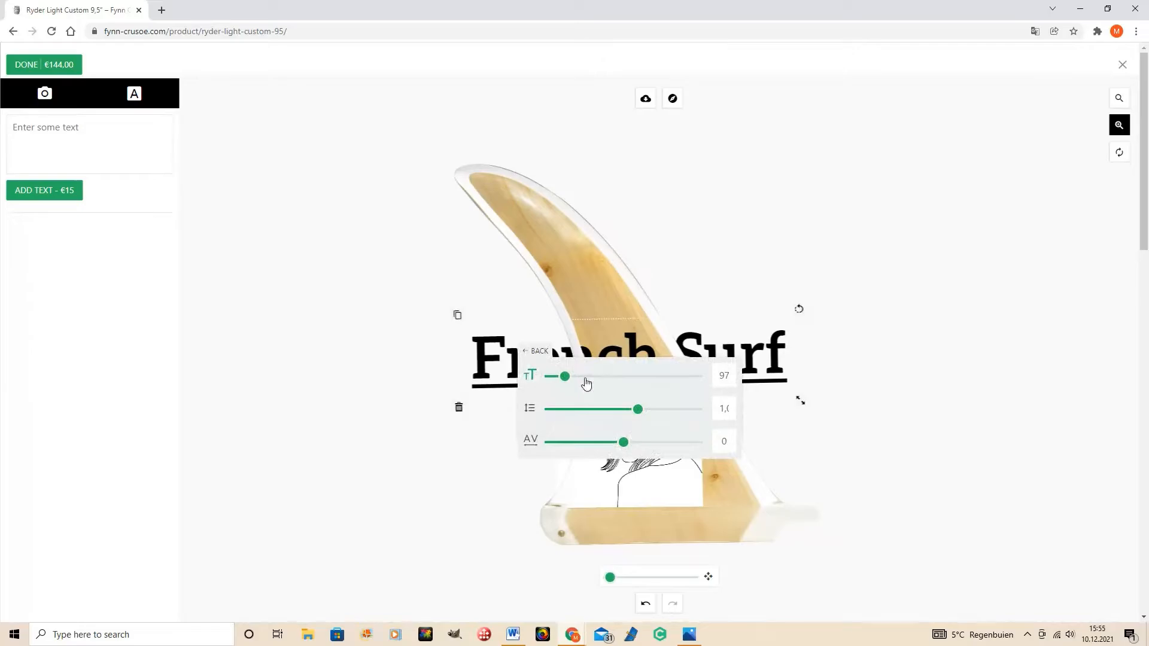
left_click_drag(566, 381, 561, 382)
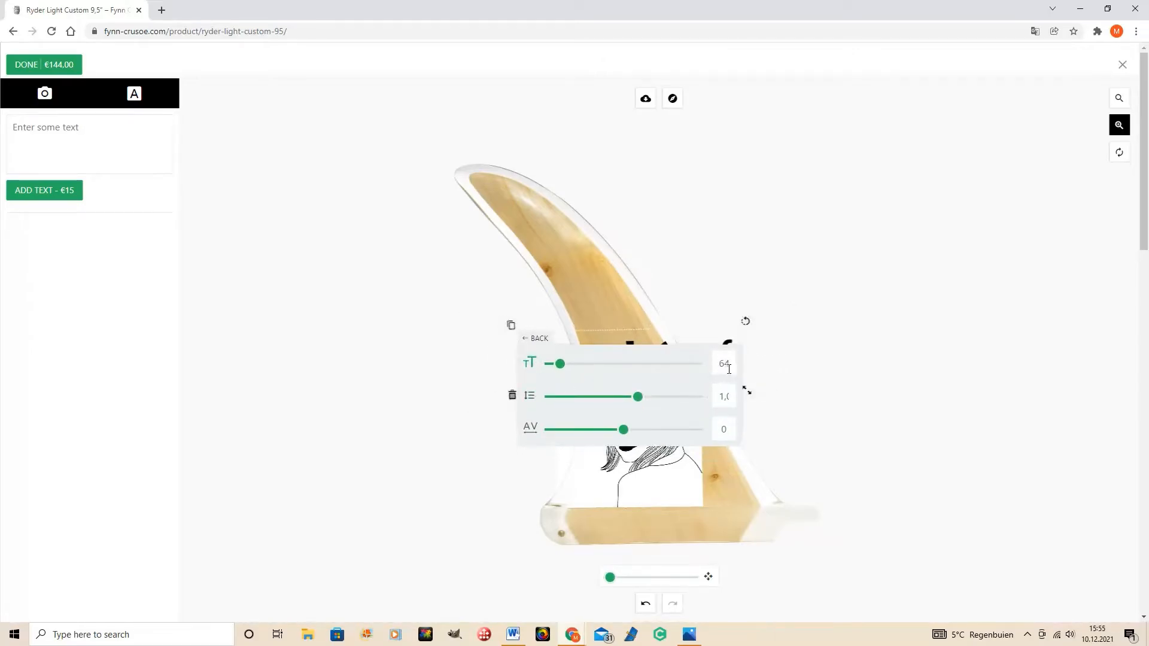
left_click_drag(729, 369, 718, 368)
type("22")
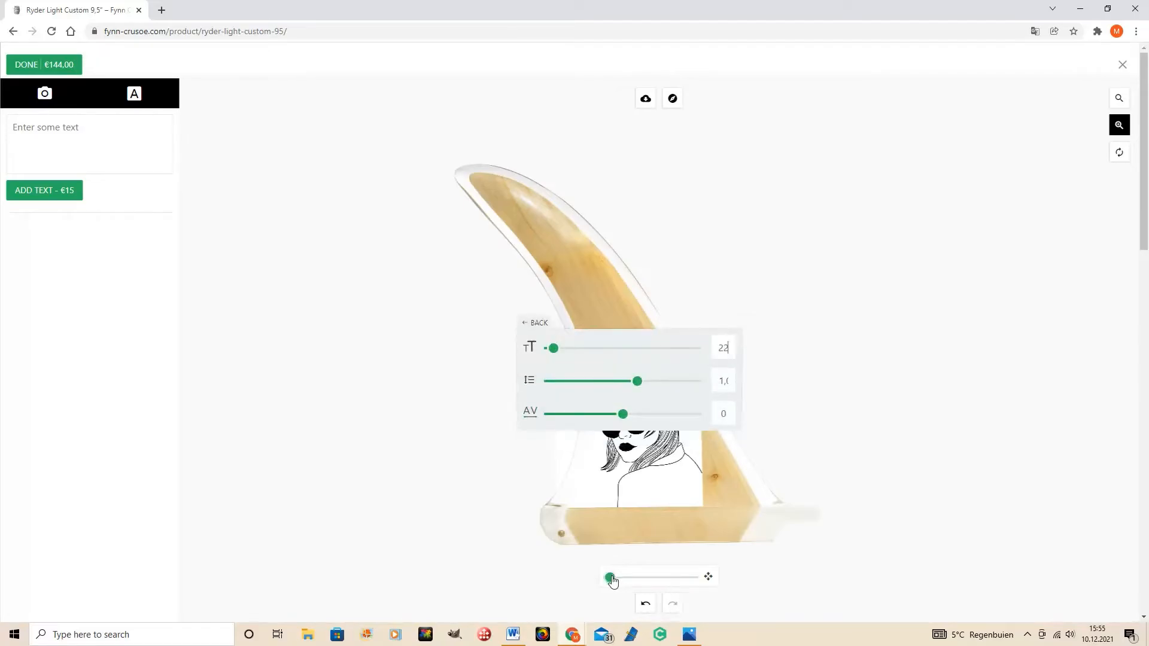
- Inspect the "French Surf" text up close and look through its remaining formatting options
left_click_drag(609, 581, 670, 582)
left_click(722, 487)
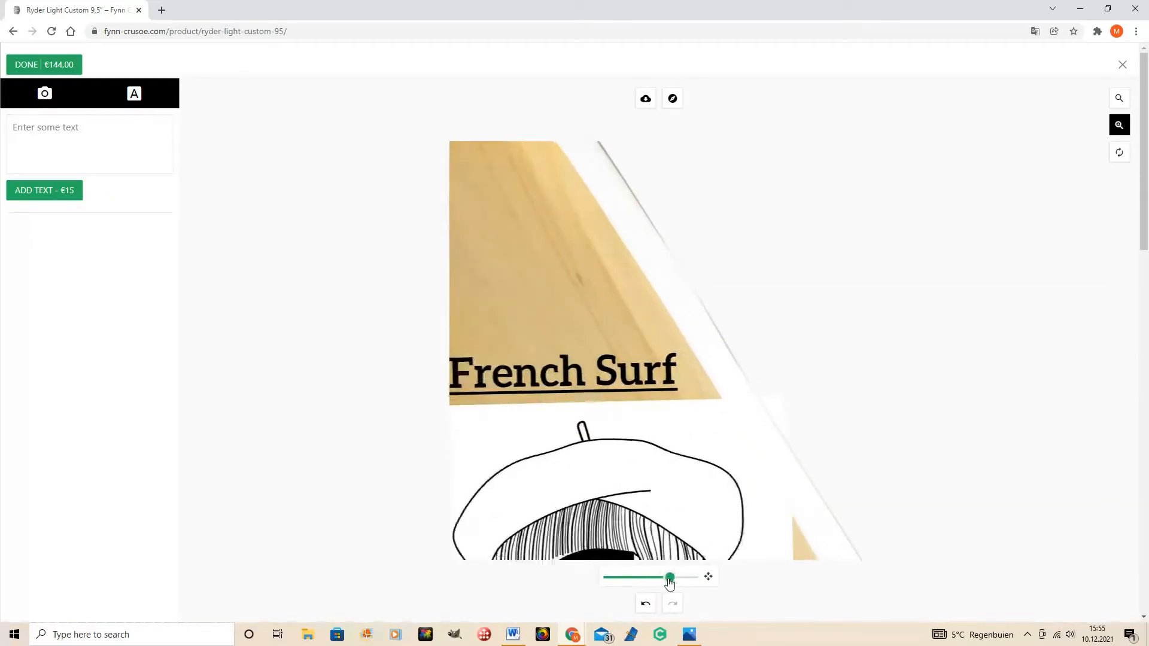
left_click(709, 578)
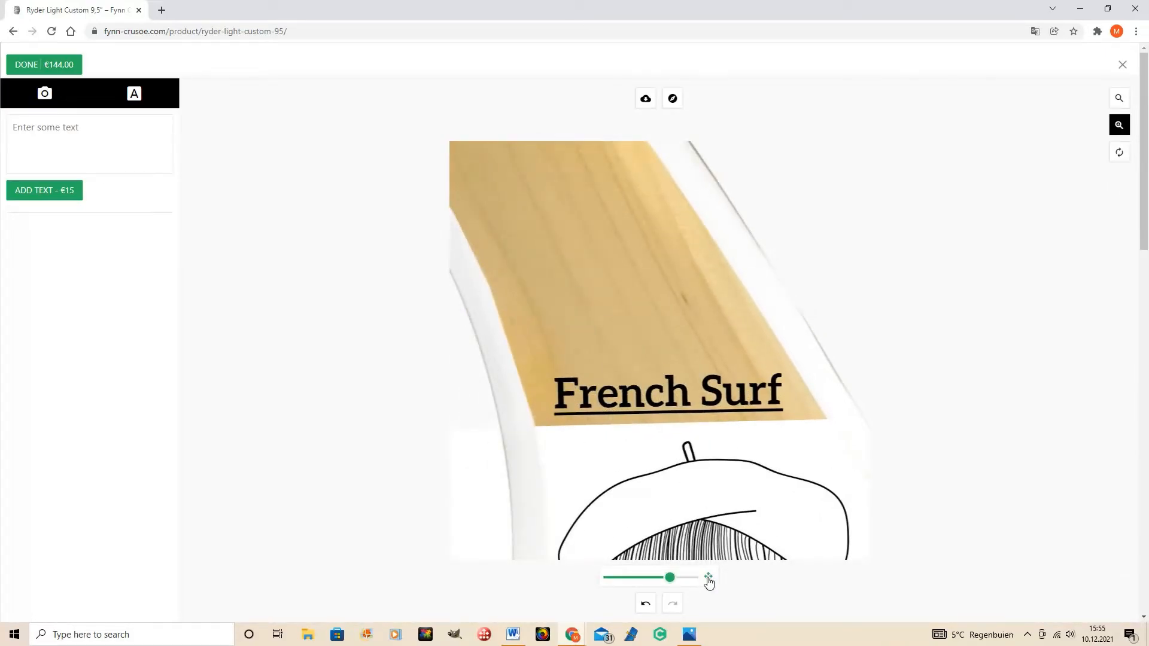
left_click(737, 400)
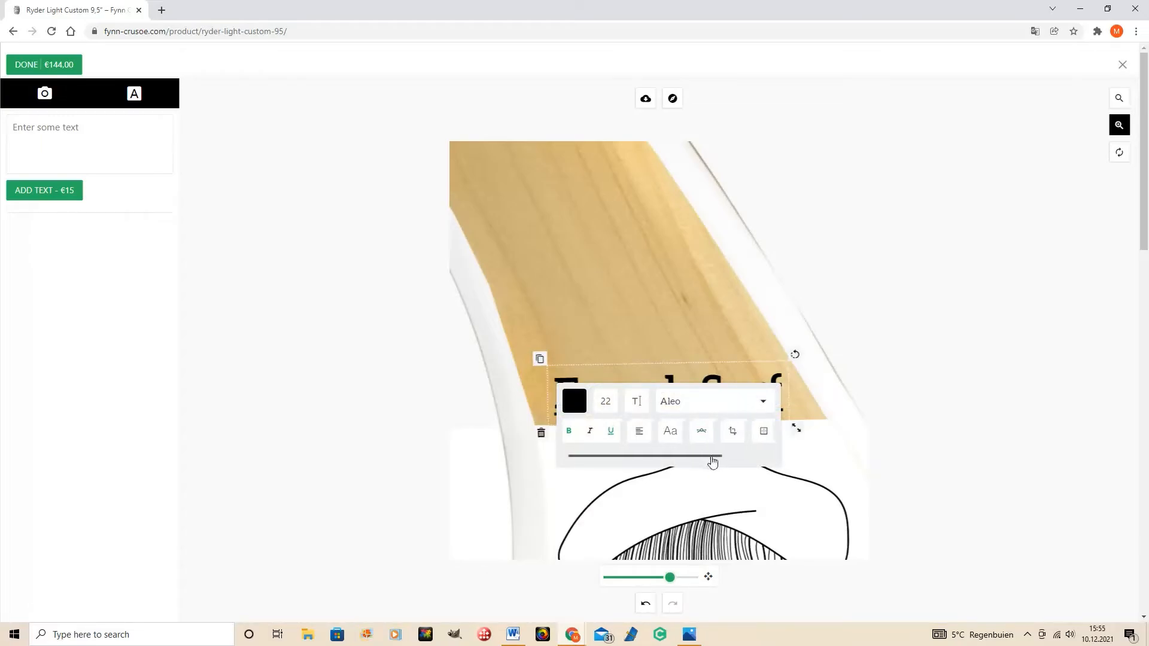
left_click_drag(711, 456, 810, 459)
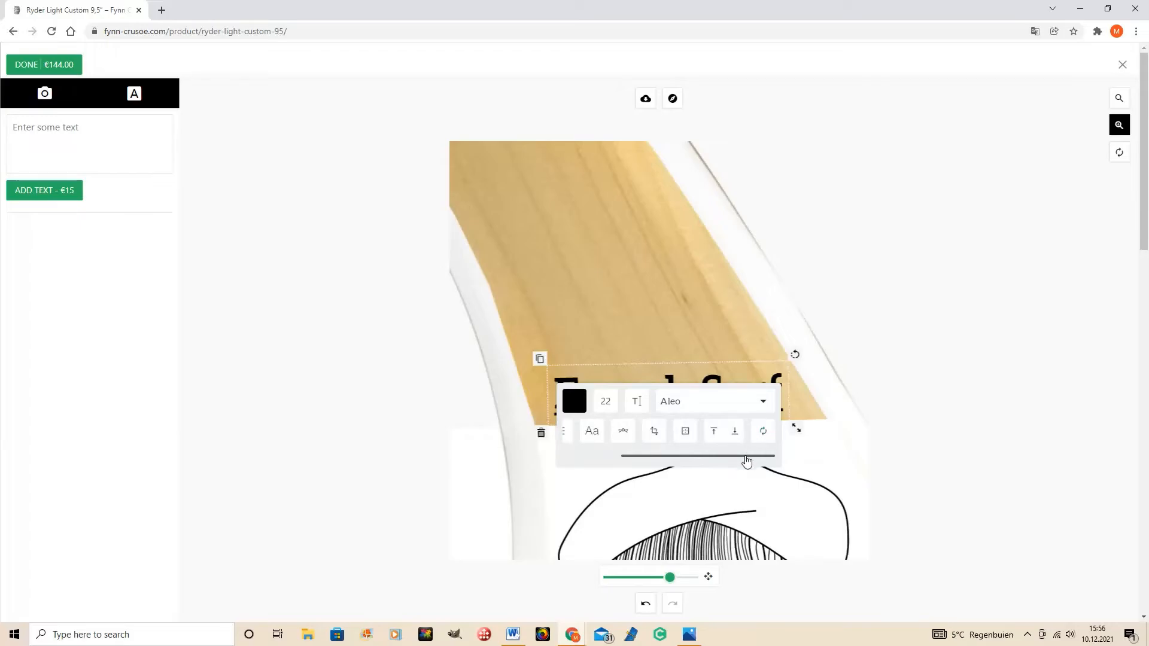
left_click_drag(747, 461, 686, 466)
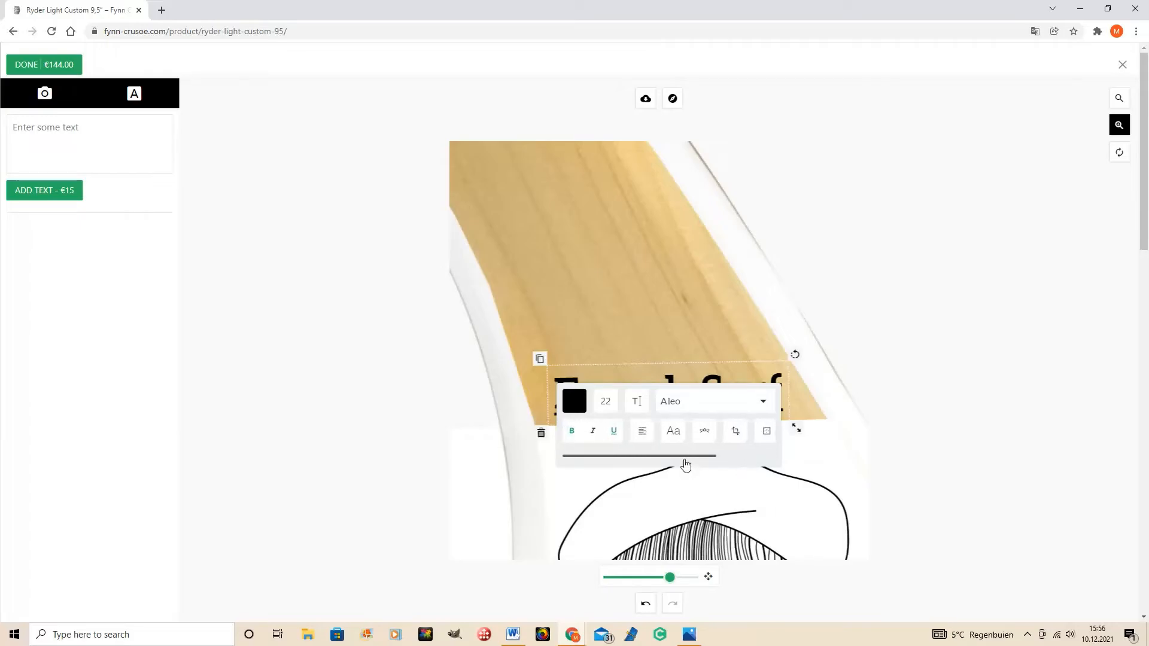
left_click(647, 312)
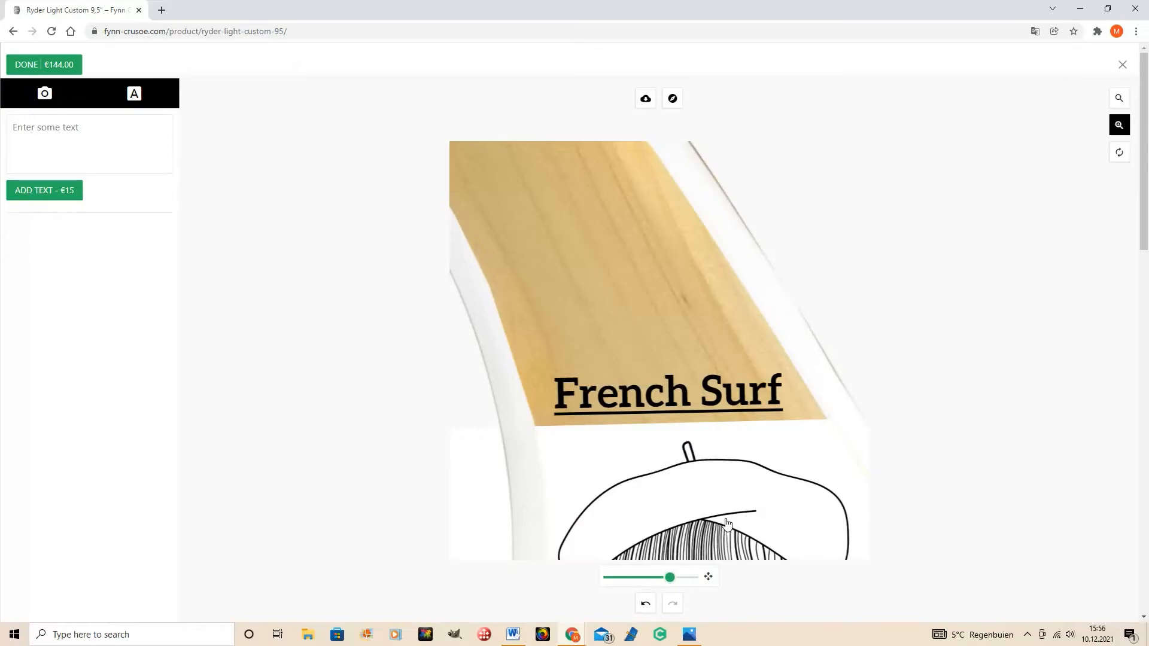
- Move the "French Surf" text down onto the woman's coat at the lower end of the image
left_click_drag(670, 578, 615, 579)
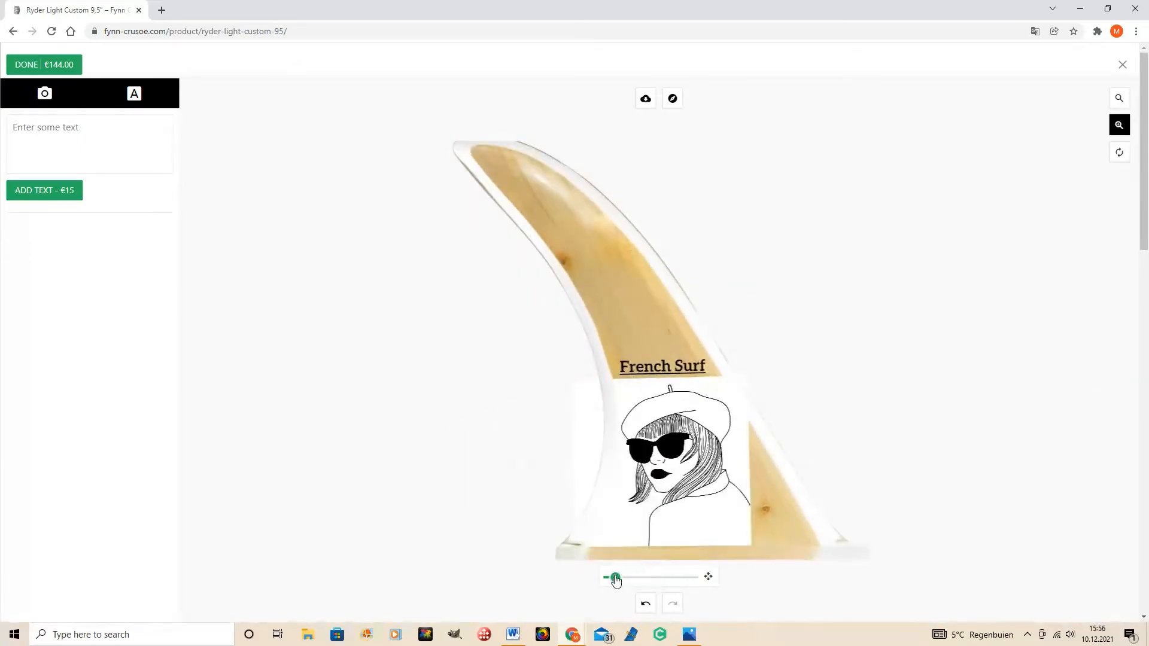
left_click_drag(689, 362, 704, 470)
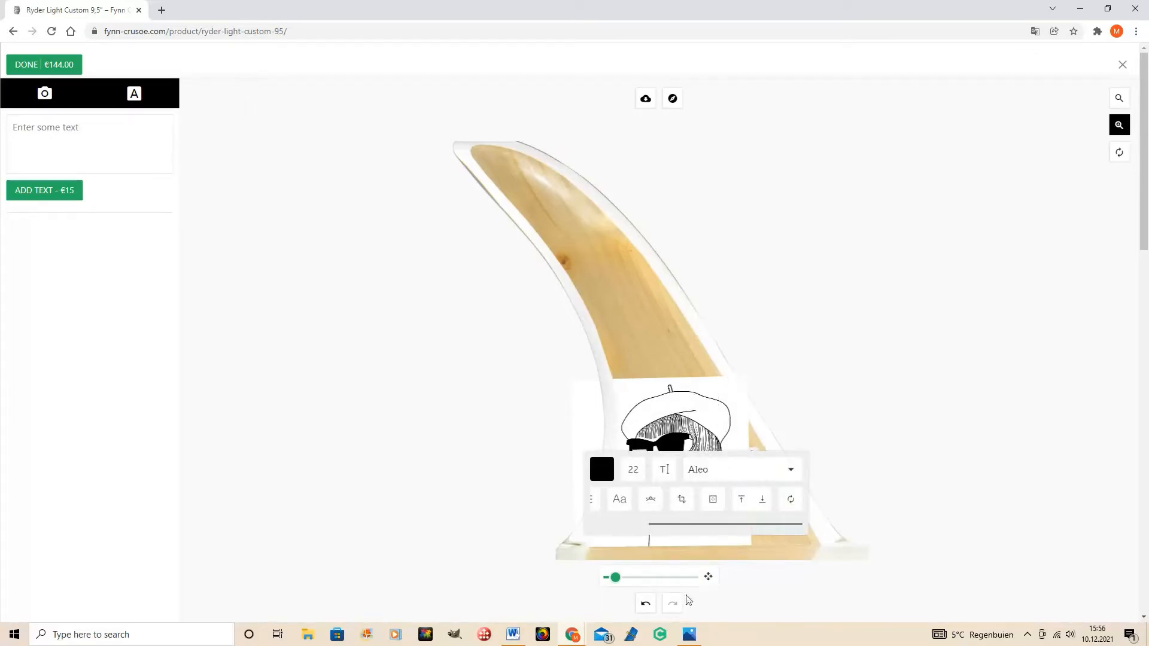
left_click_drag(615, 578, 654, 578)
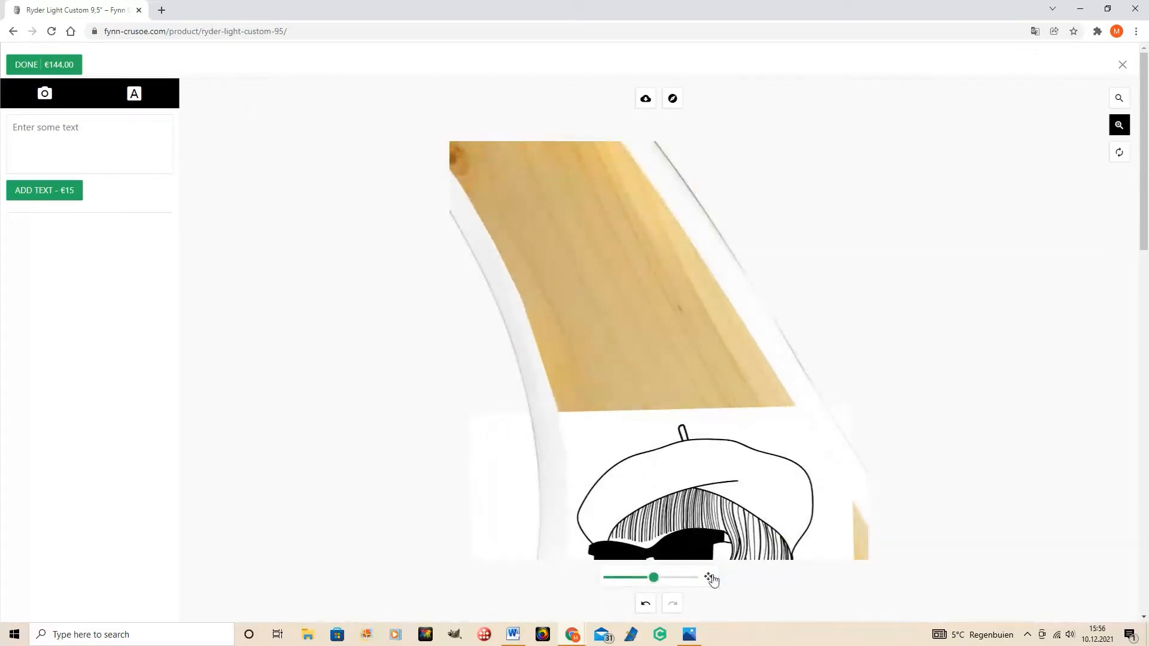
left_click_drag(783, 399, 711, 174)
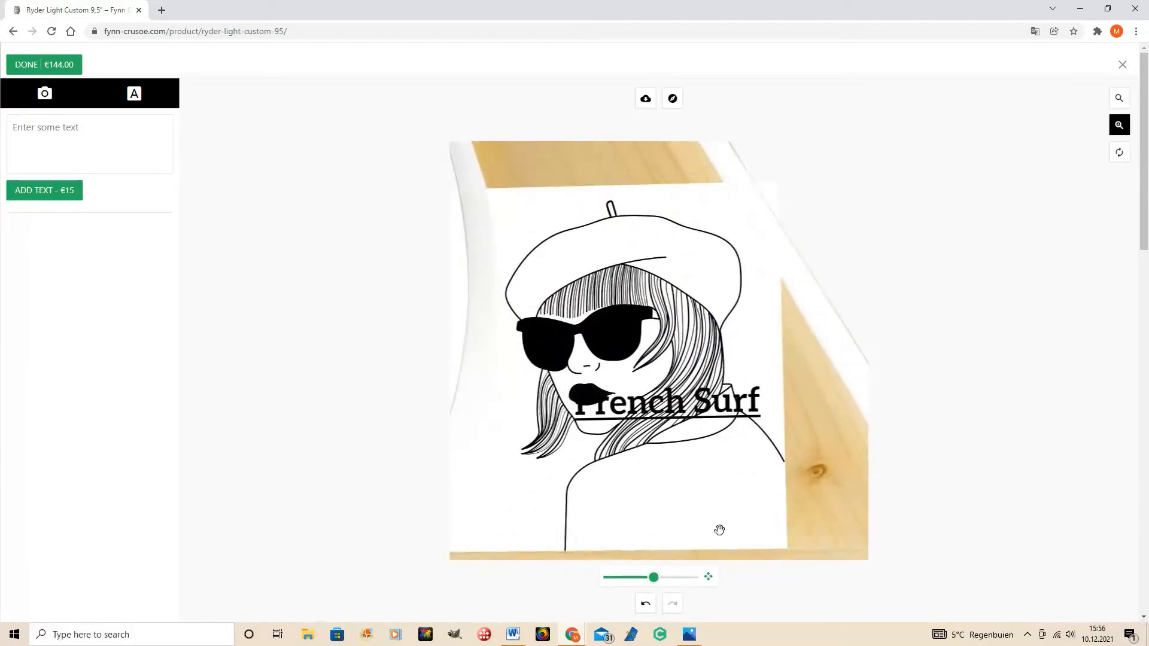
left_click_drag(749, 404, 744, 498)
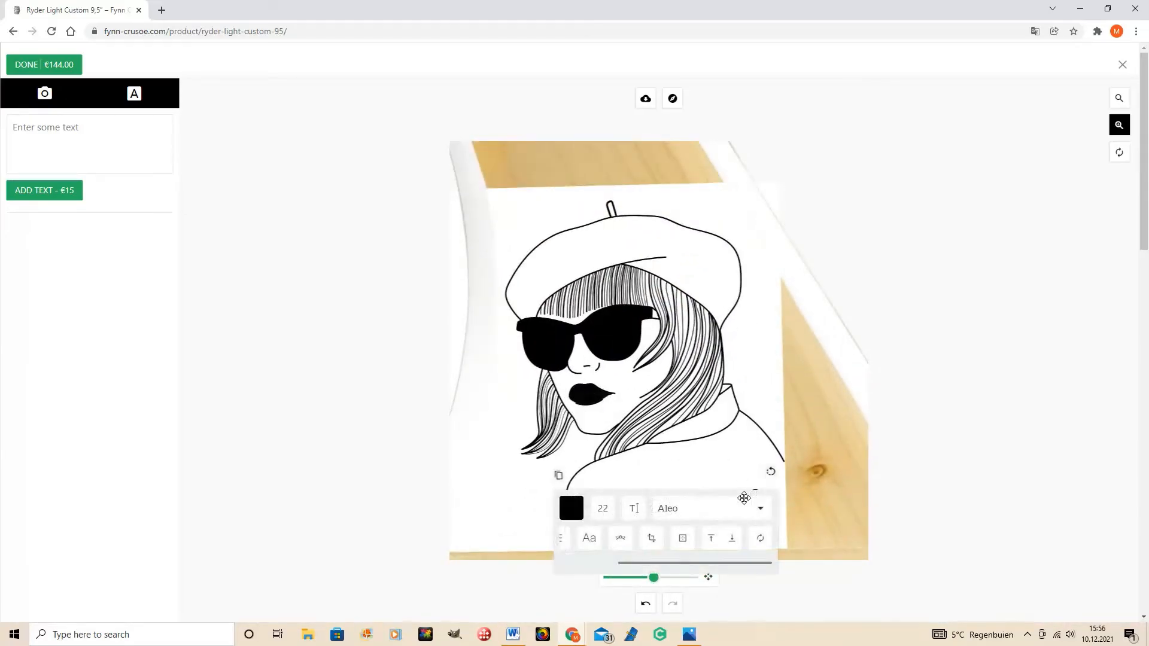
left_click(845, 524)
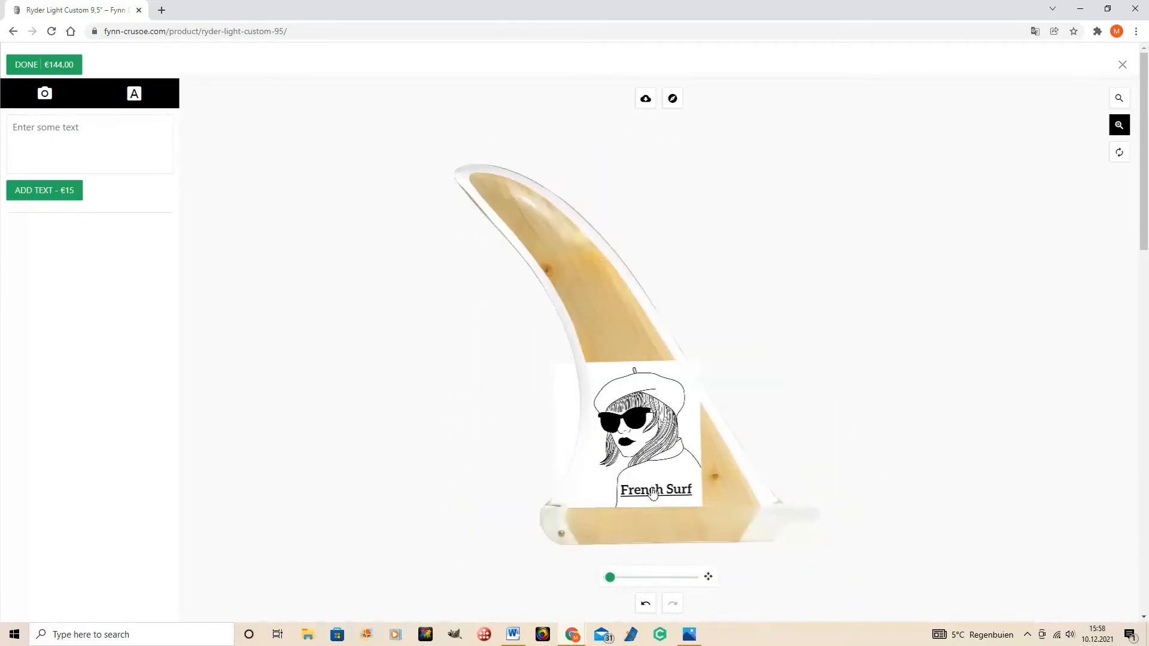
- Try out a much larger "French Surf" text placed higher across the fin and delete it
left_click(654, 492)
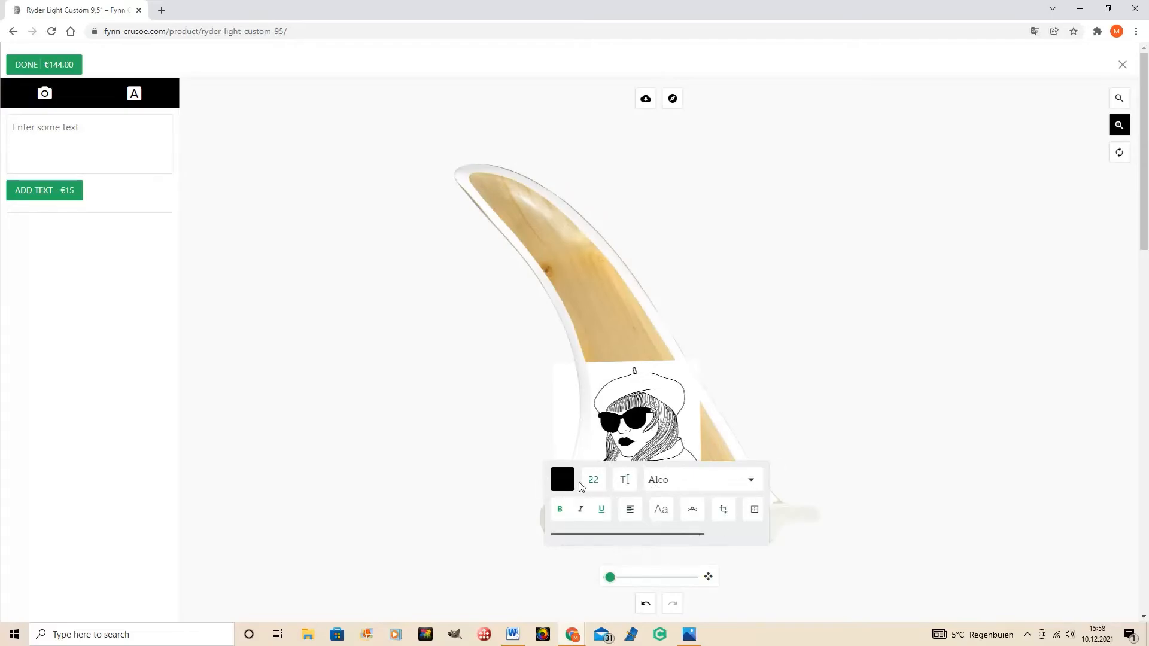
left_click(594, 488)
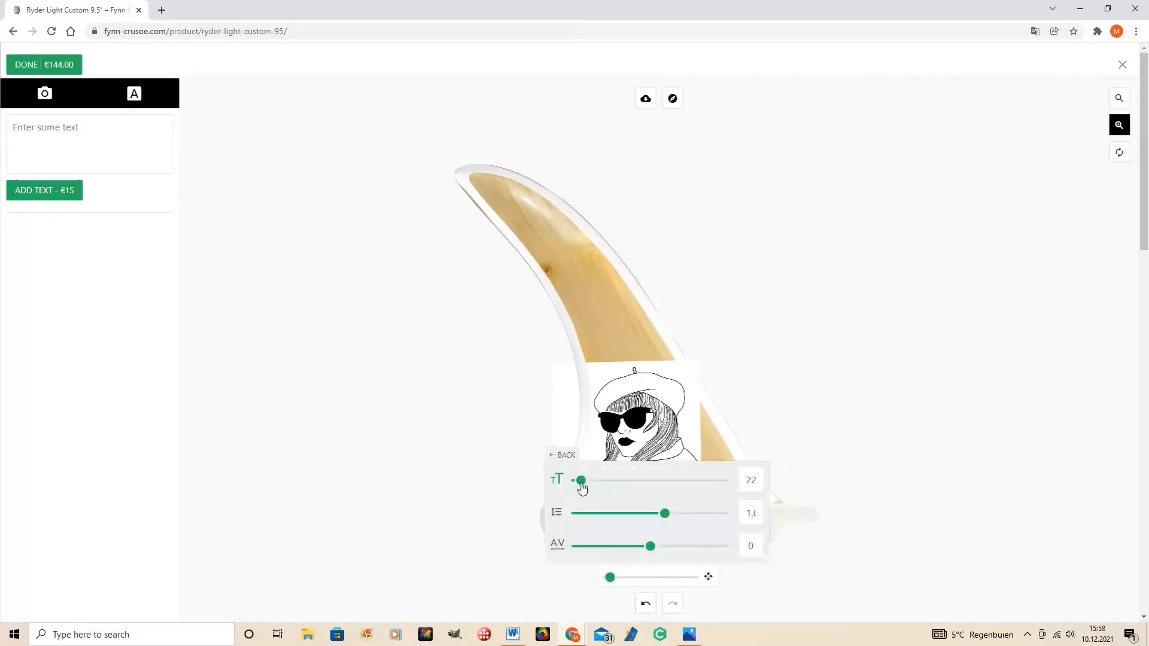
left_click_drag(613, 488, 598, 490)
left_click_drag(791, 481, 832, 355)
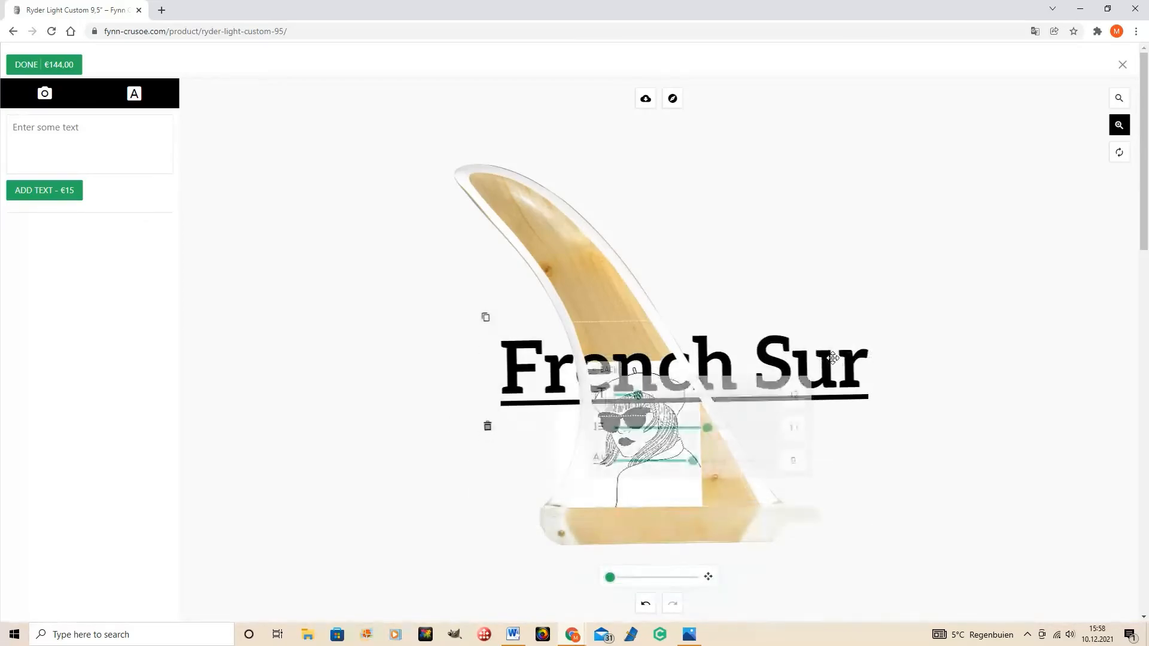
left_click(486, 427)
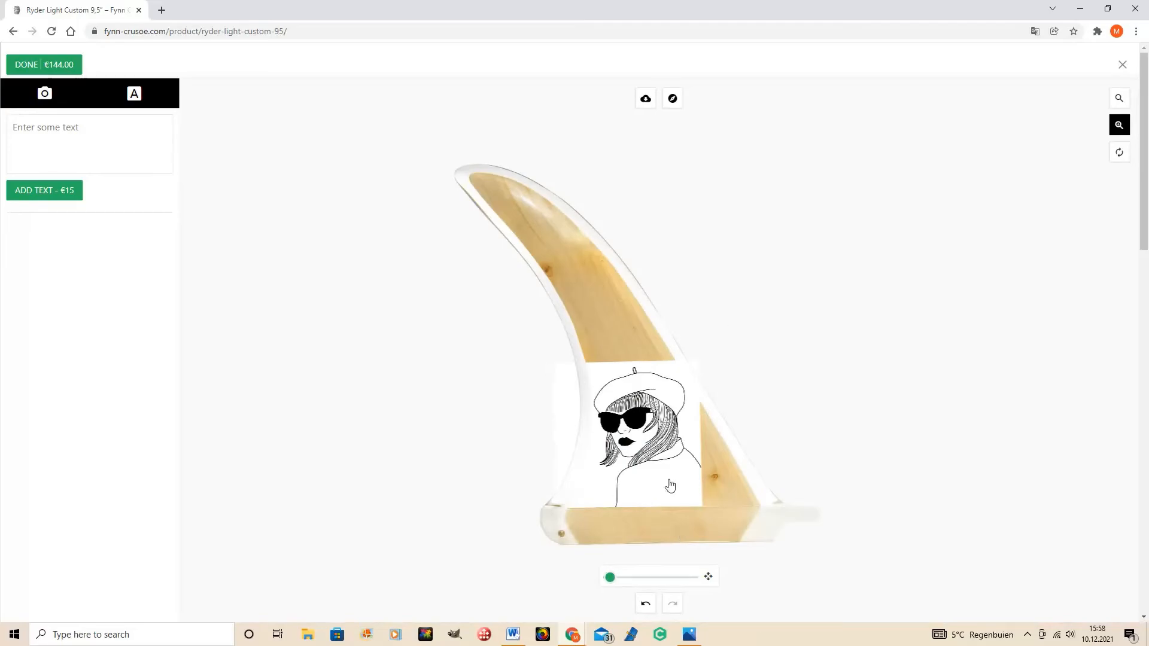
- Undo the deletion, the move and the enlargement of the "French Surf" text
left_click(646, 606)
left_click(647, 607)
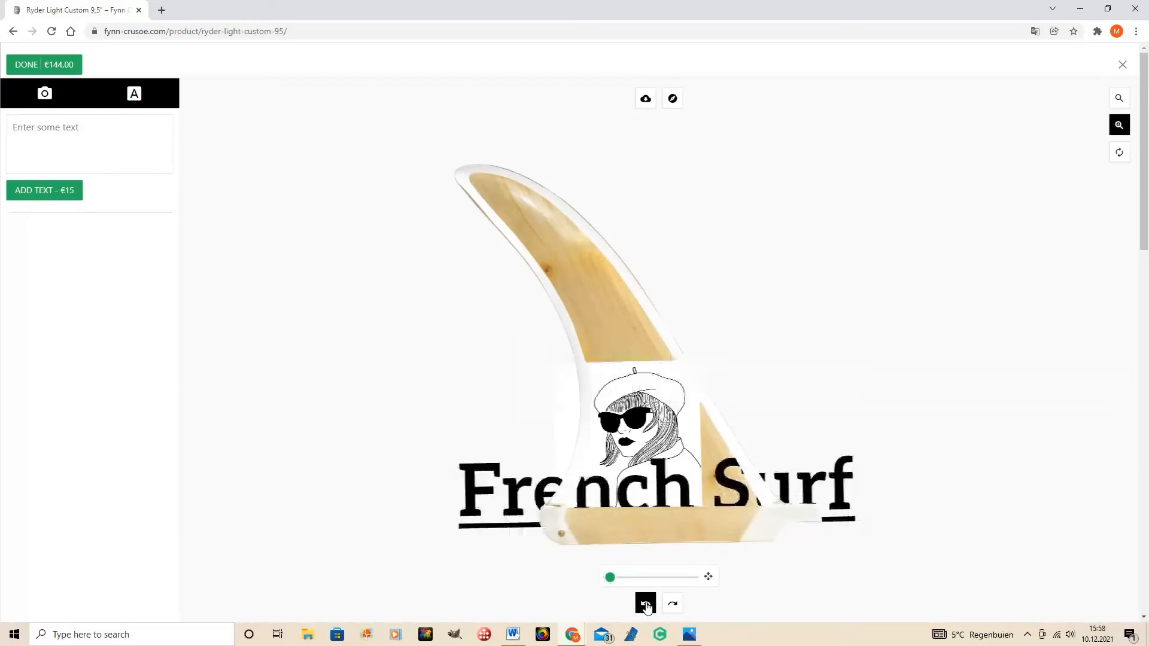
left_click(646, 607)
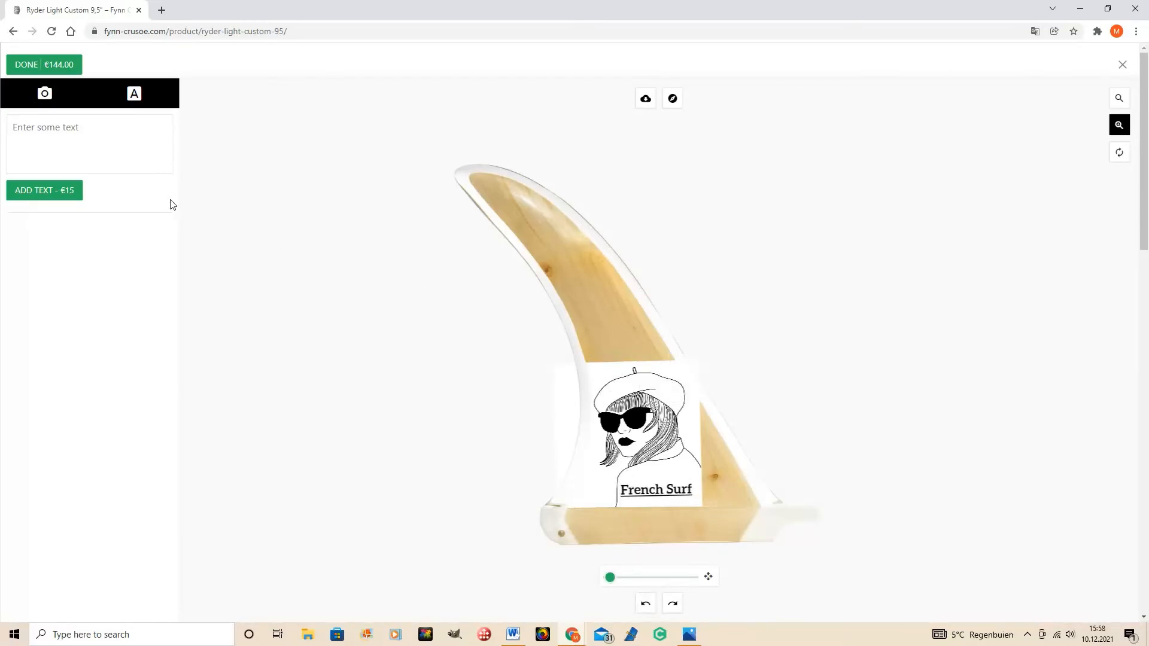
- Finish the fin design and look through the product pictures, returning to the customized fin
left_click(52, 73)
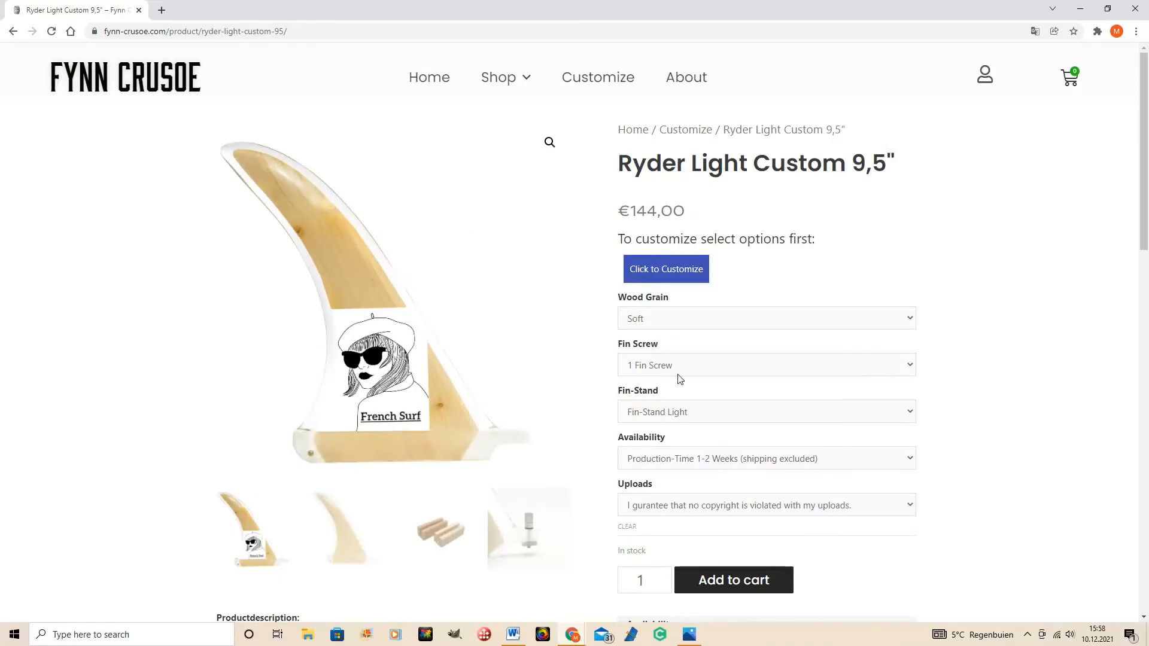
left_click(353, 538)
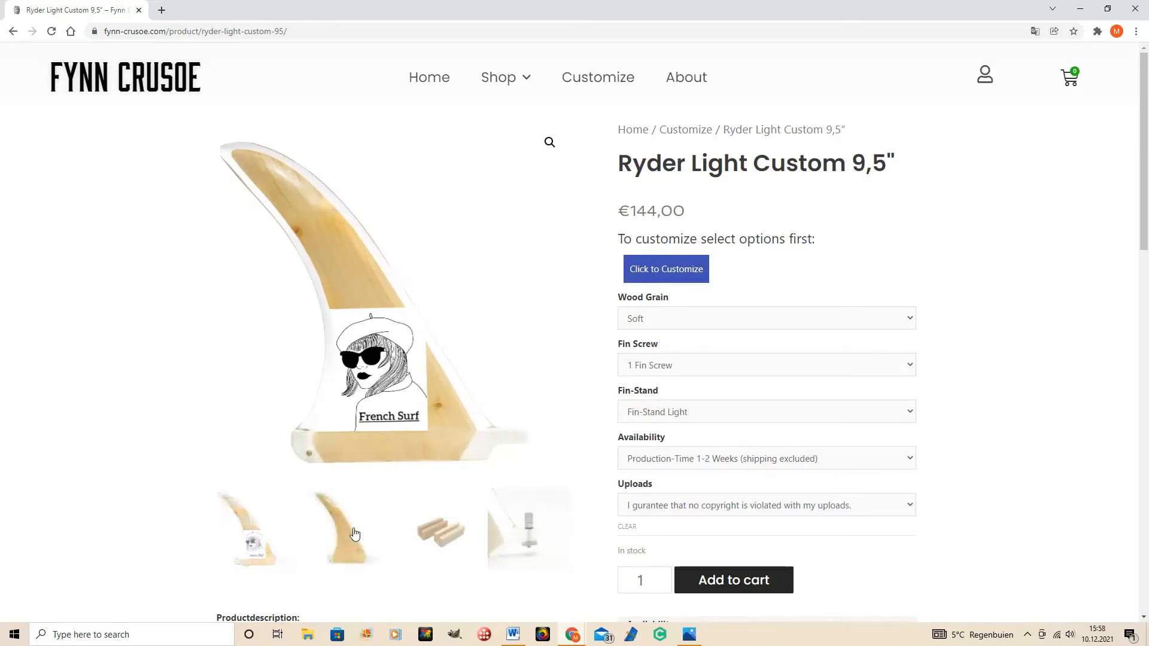
left_click(427, 534)
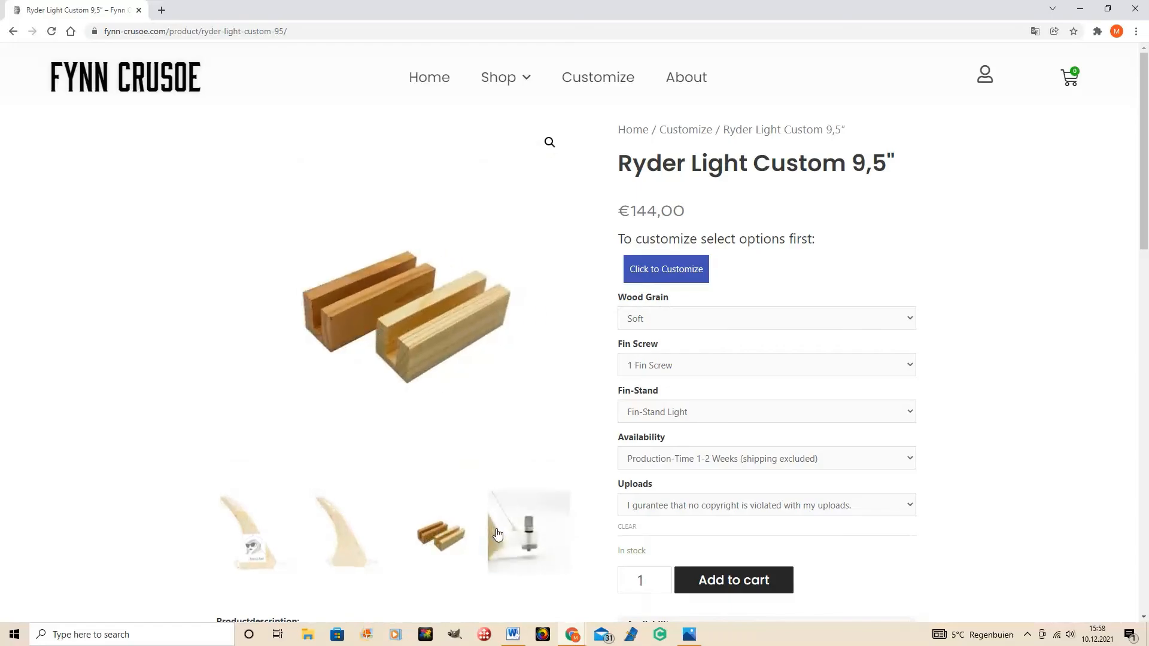
left_click(253, 538)
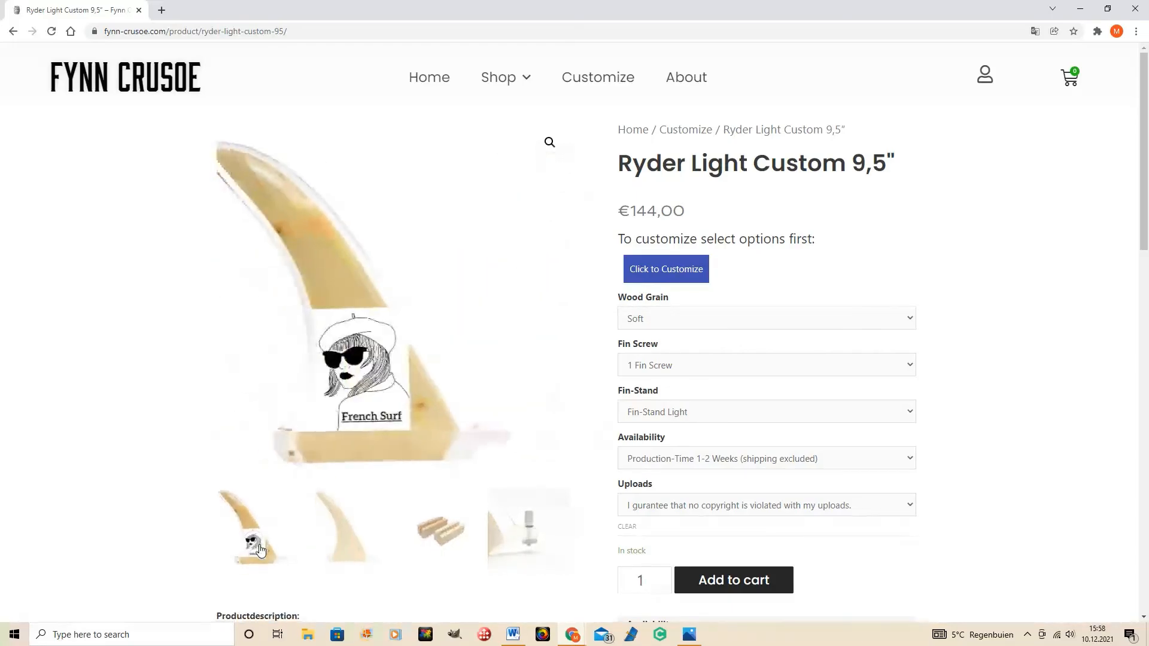
- Add one customized Ryder Light Custom 9,5" fin to the cart and open the cart overview
left_click(748, 576)
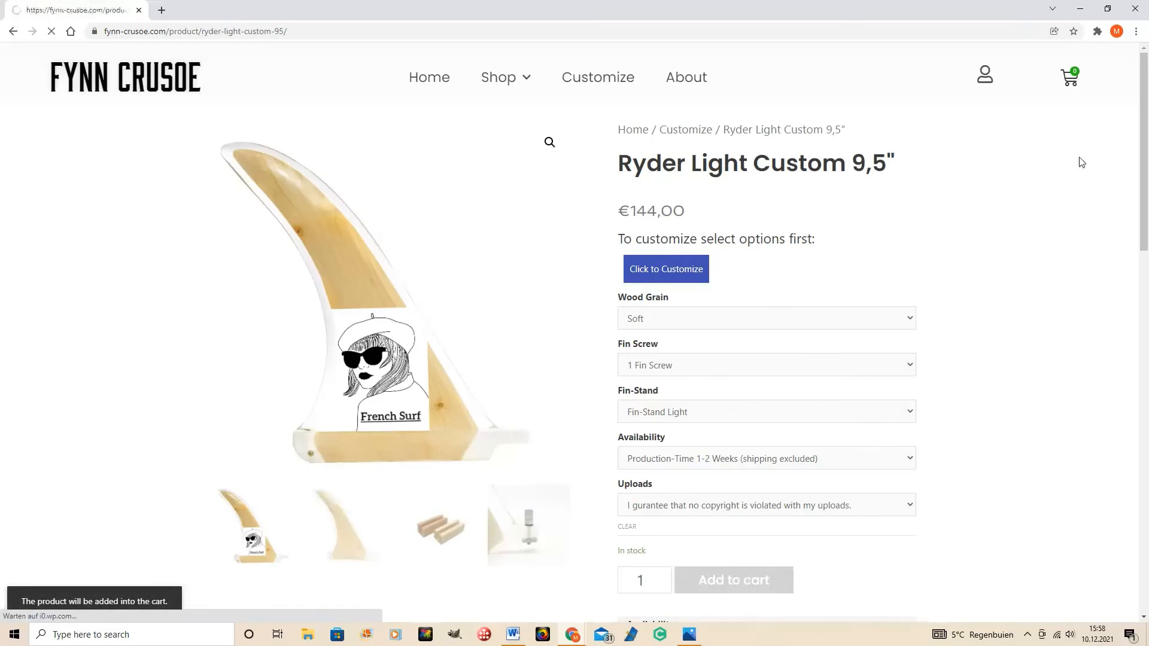
left_click(1070, 79)
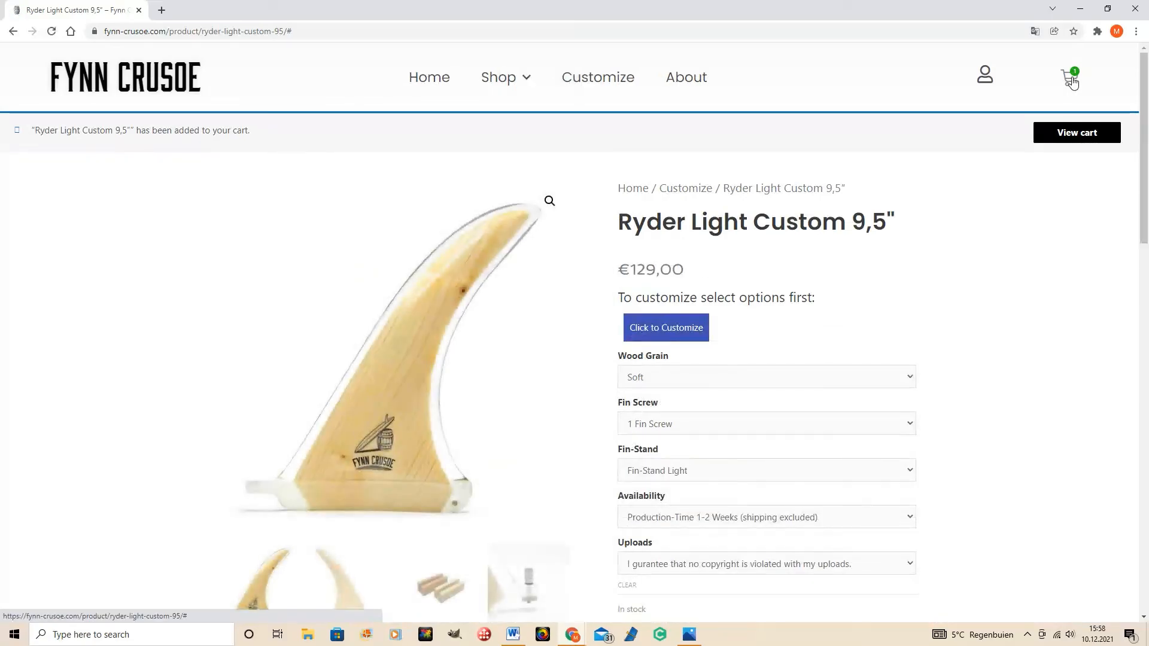
left_click(1072, 81)
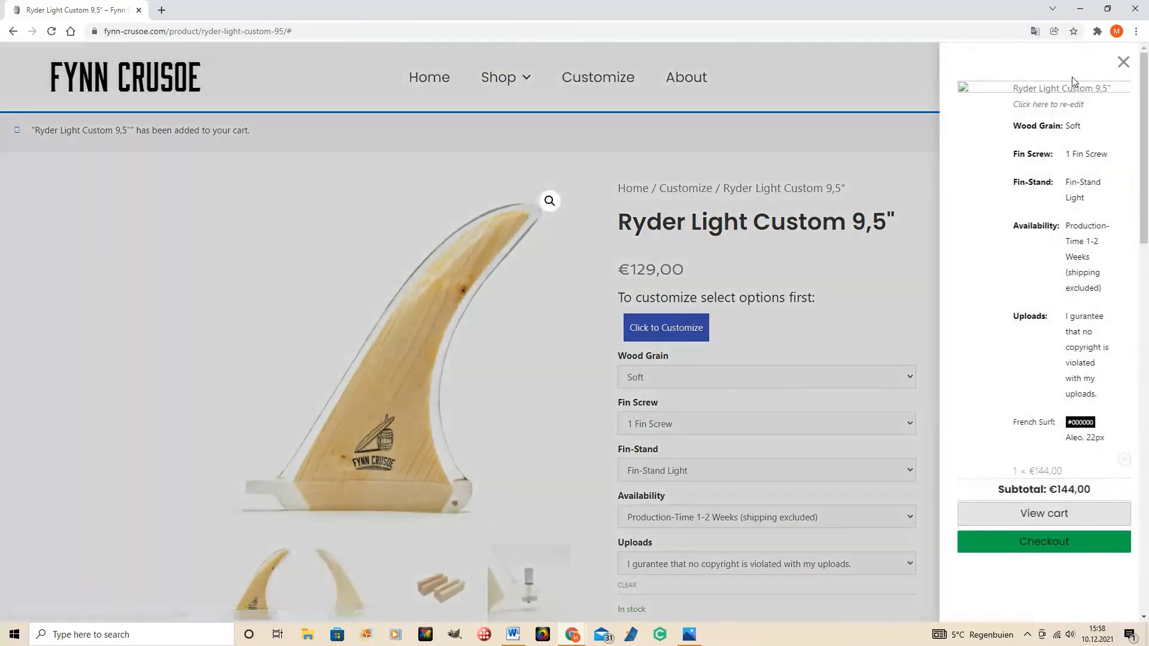
- Proceed to checkout and review the billing form and the order summary
left_click(1052, 541)
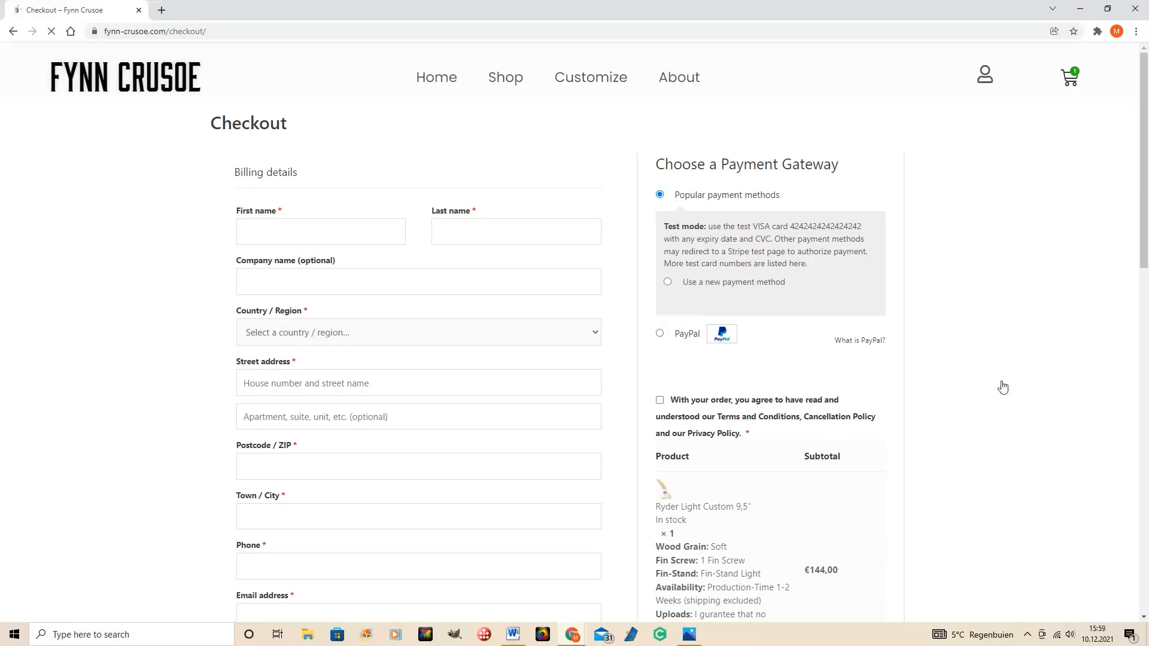
scroll(1004, 386, "down", 3)
scroll(1004, 386, "down", 3)
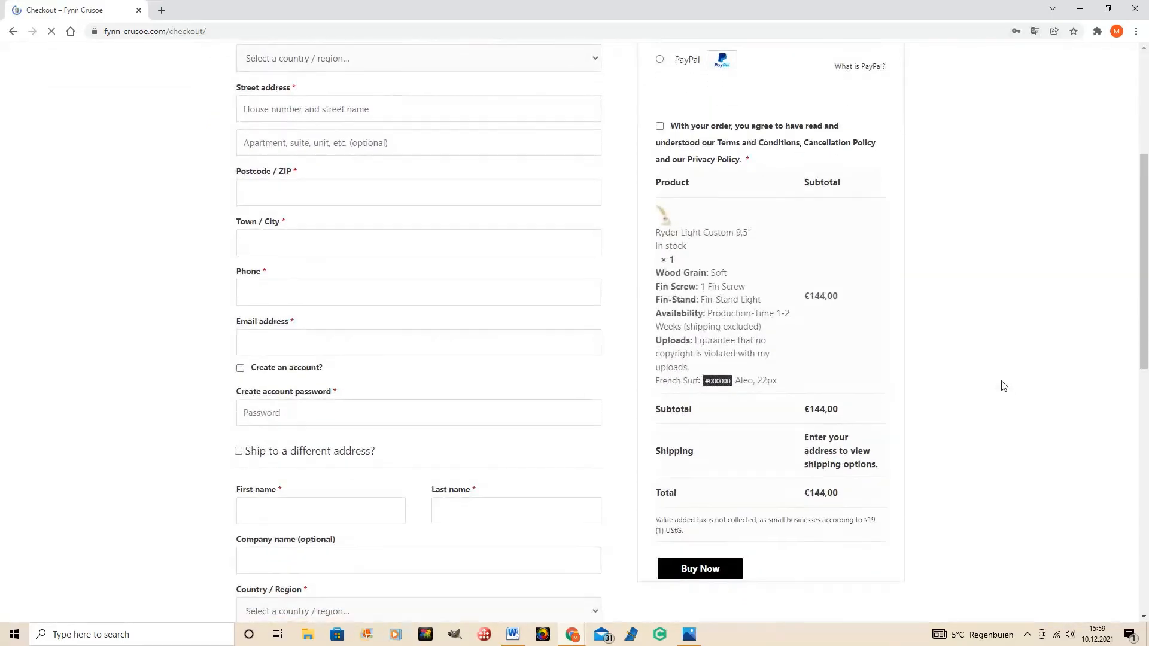
scroll(1003, 386, "up", 8)
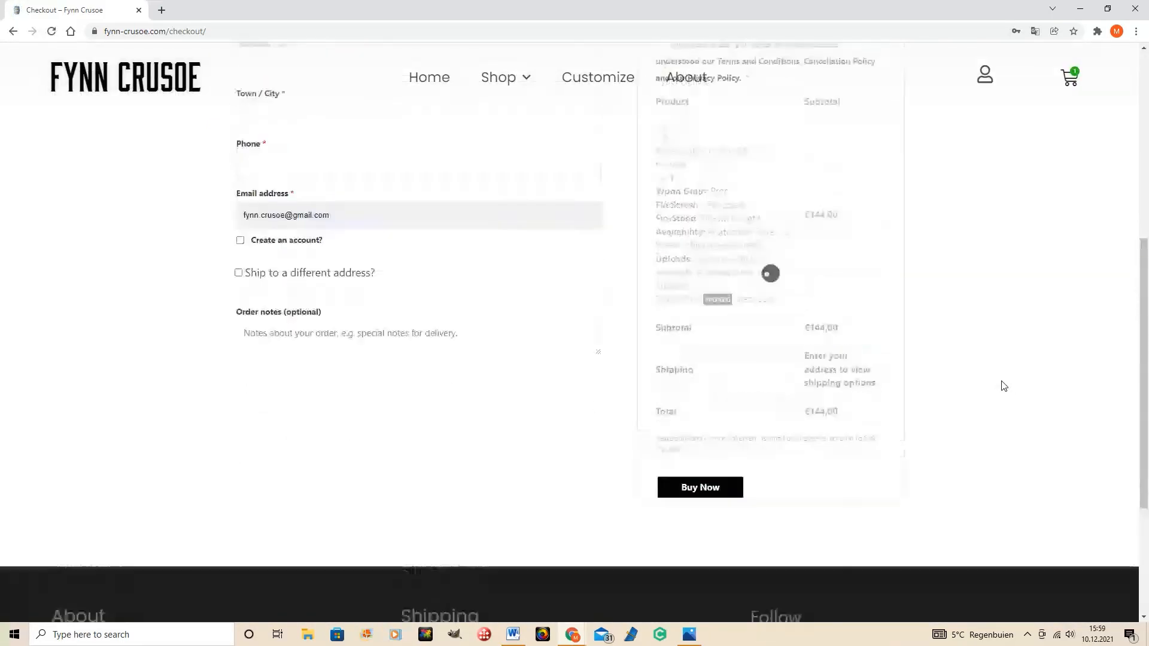